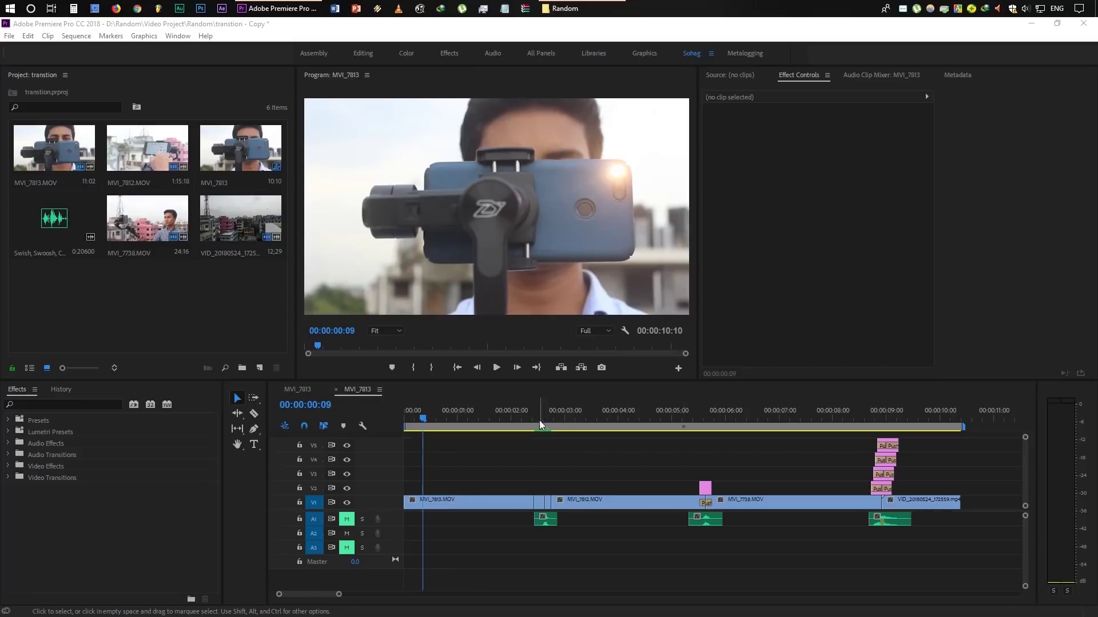
Play back the finished edit from about two seconds, then jump to the stacked colour wipes near 8 seconds
click(526, 414)
key(space)
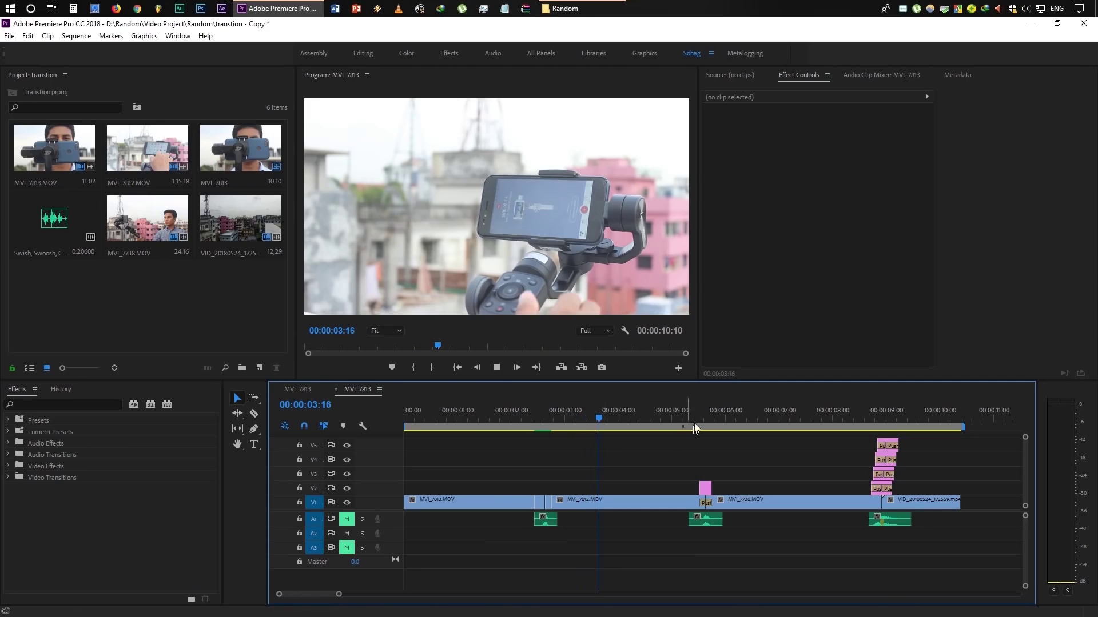
key(space)
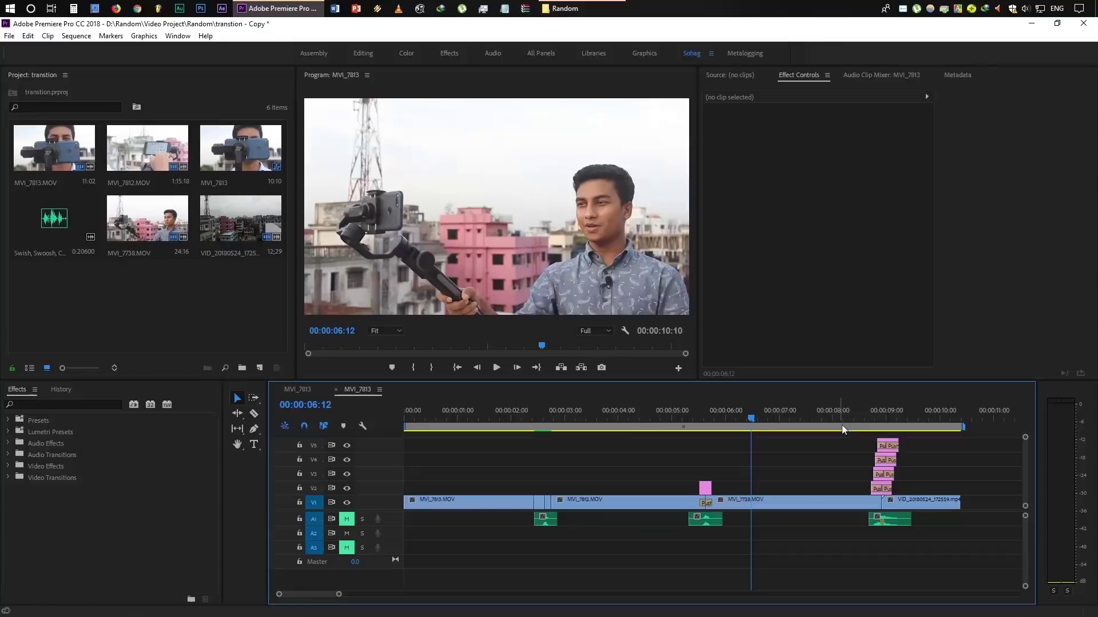
click(859, 417)
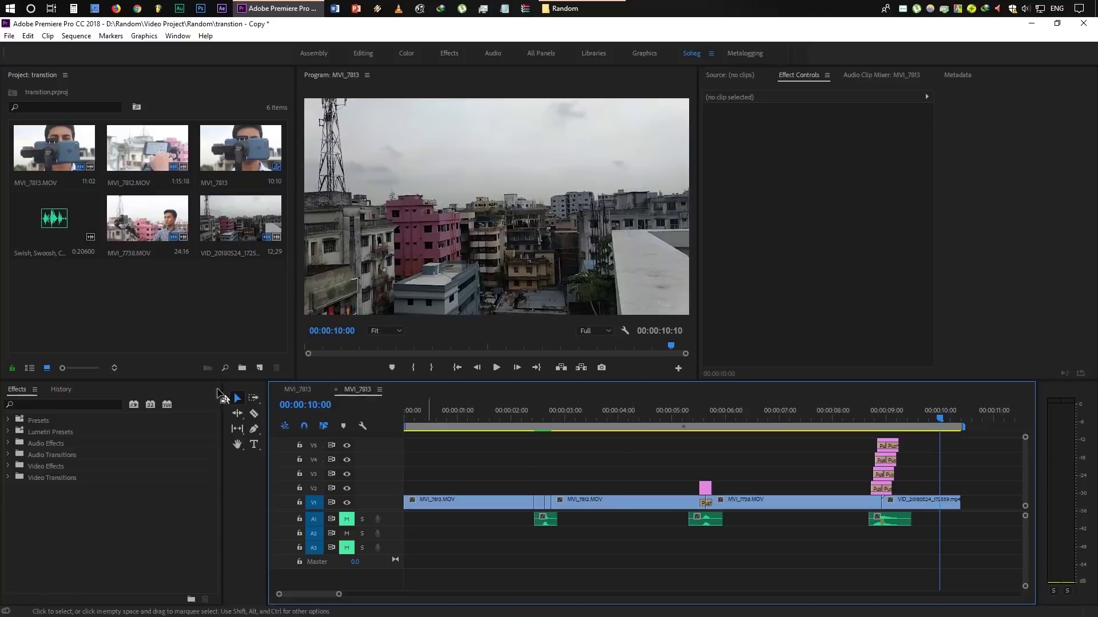
Open the MVI_7813 sequence with no transitions and browse the Dissolve and Immersive Video transition groups
click(292, 390)
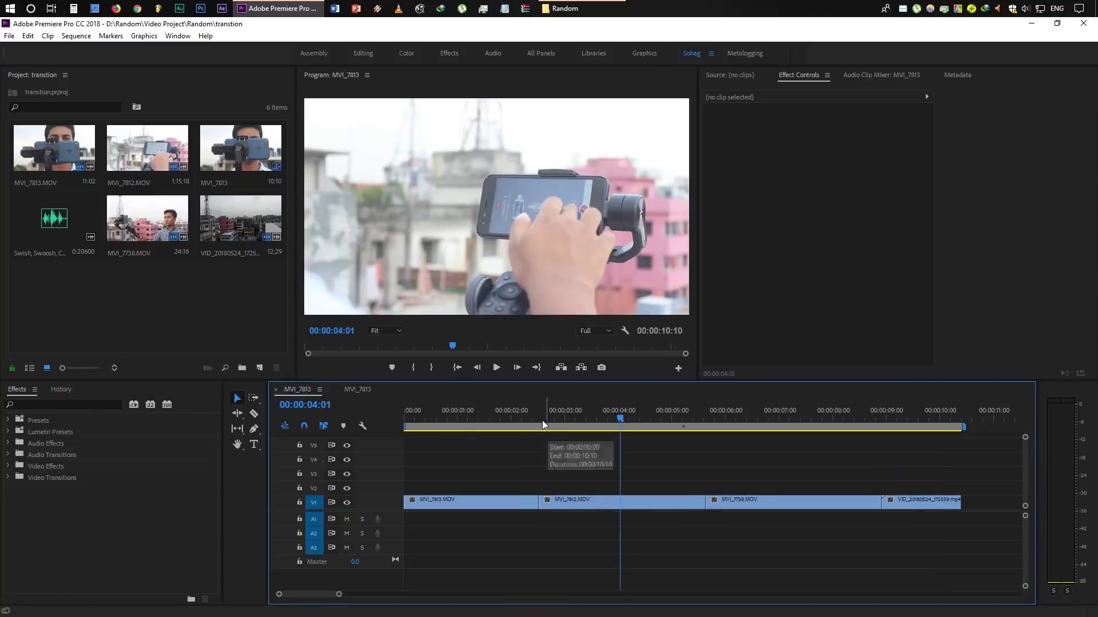
drag(572, 416, 509, 442)
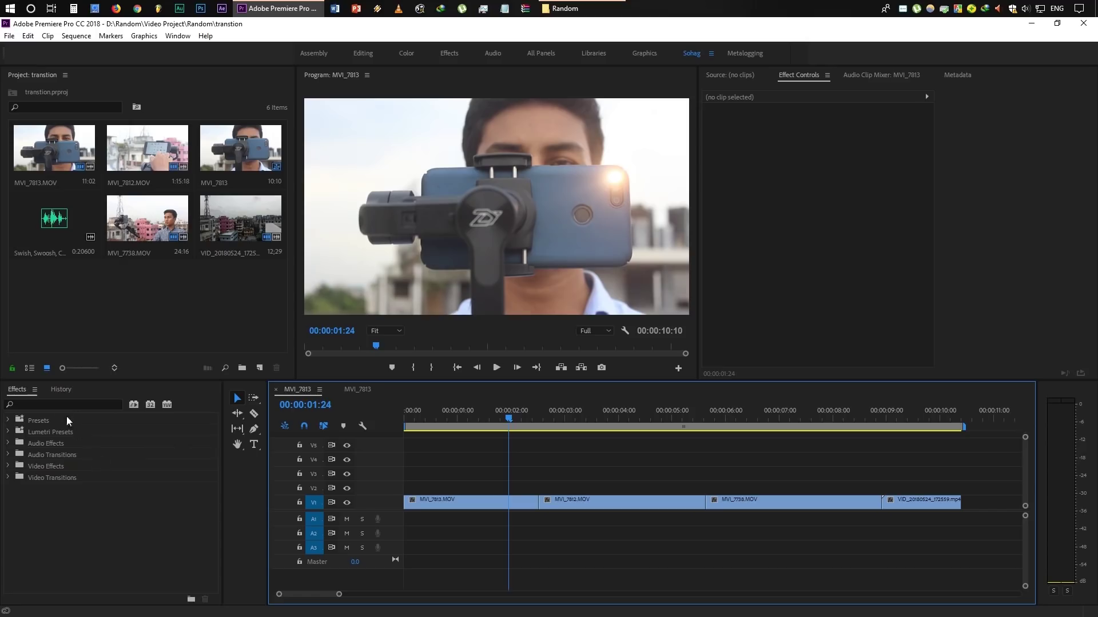
click(20, 393)
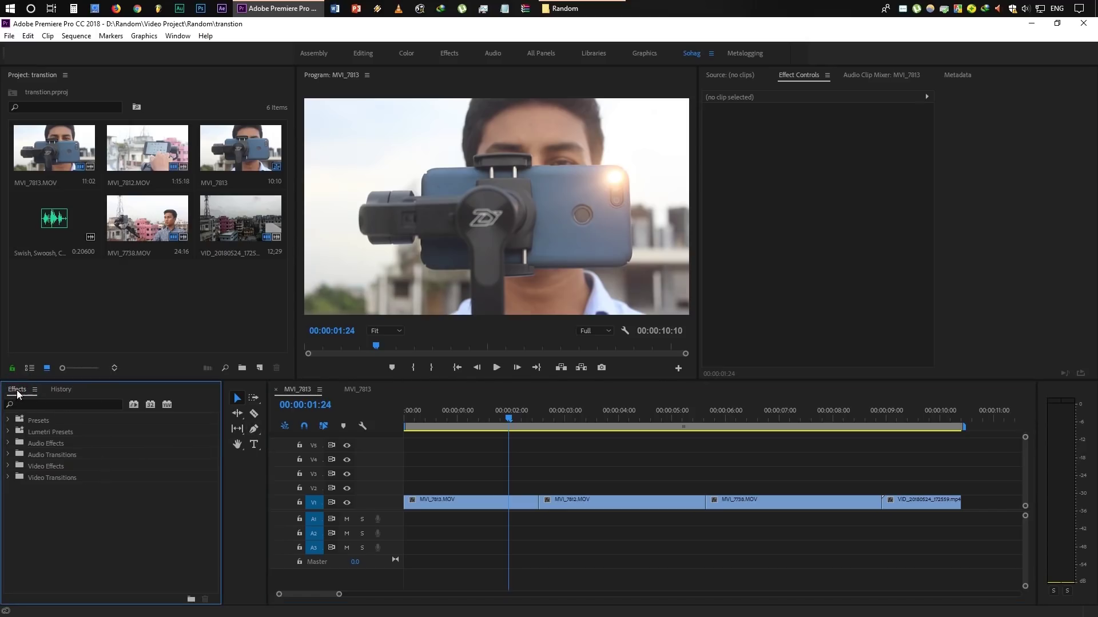
click(45, 478)
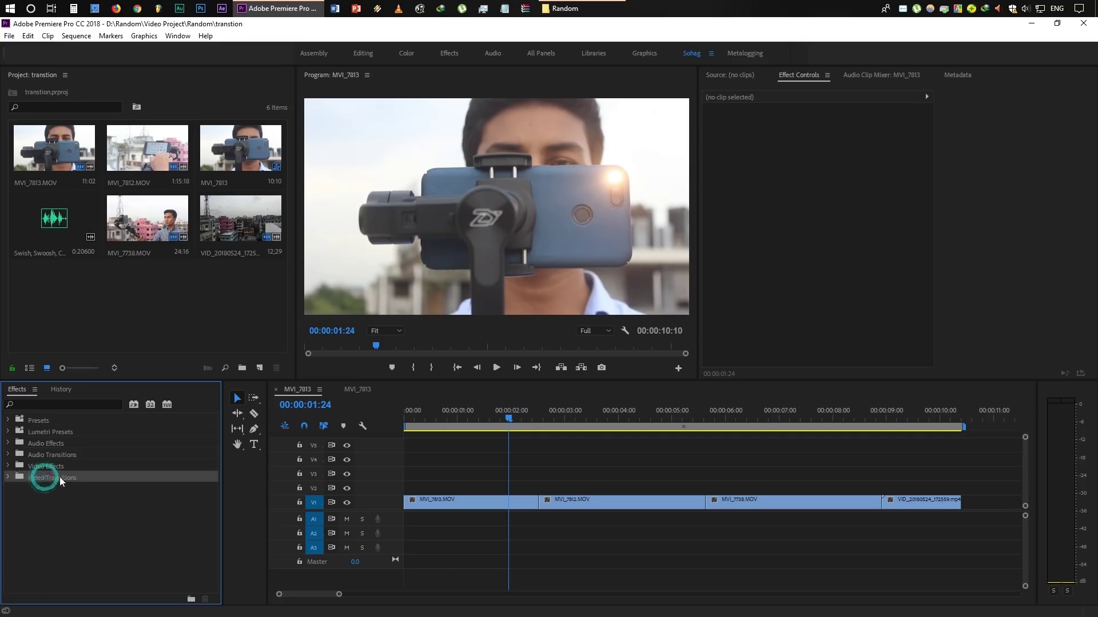
click(8, 477)
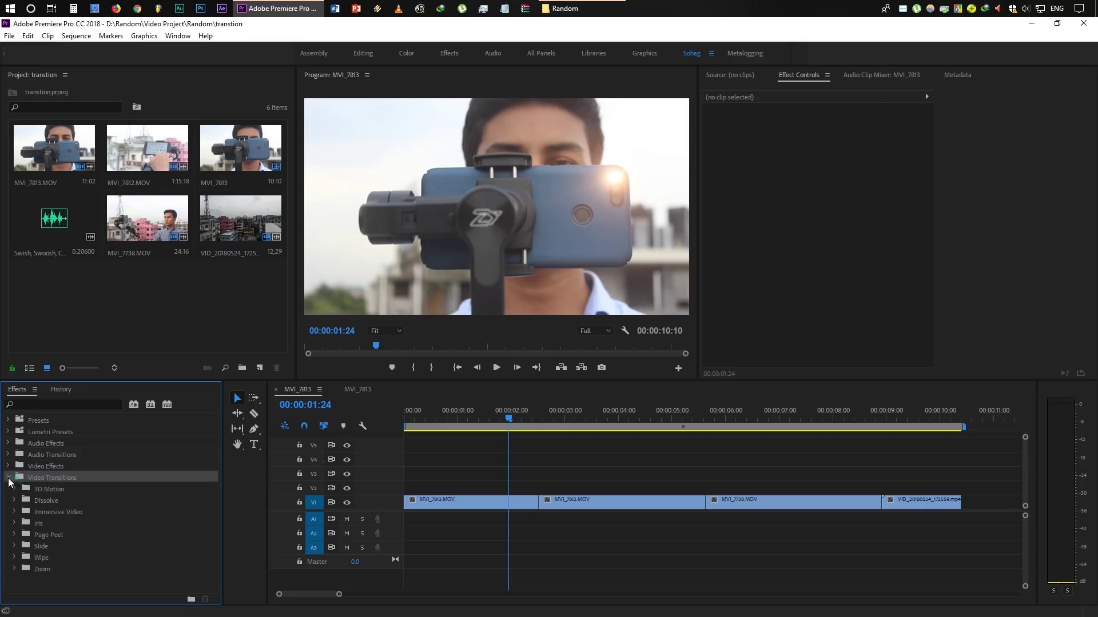
click(48, 487)
click(44, 502)
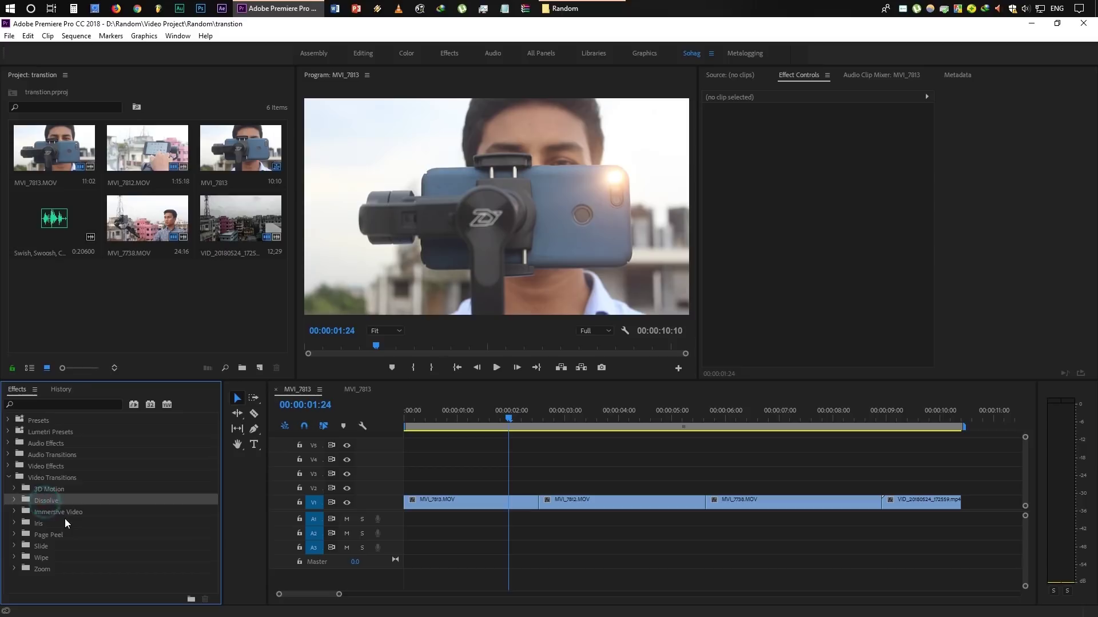
click(57, 513)
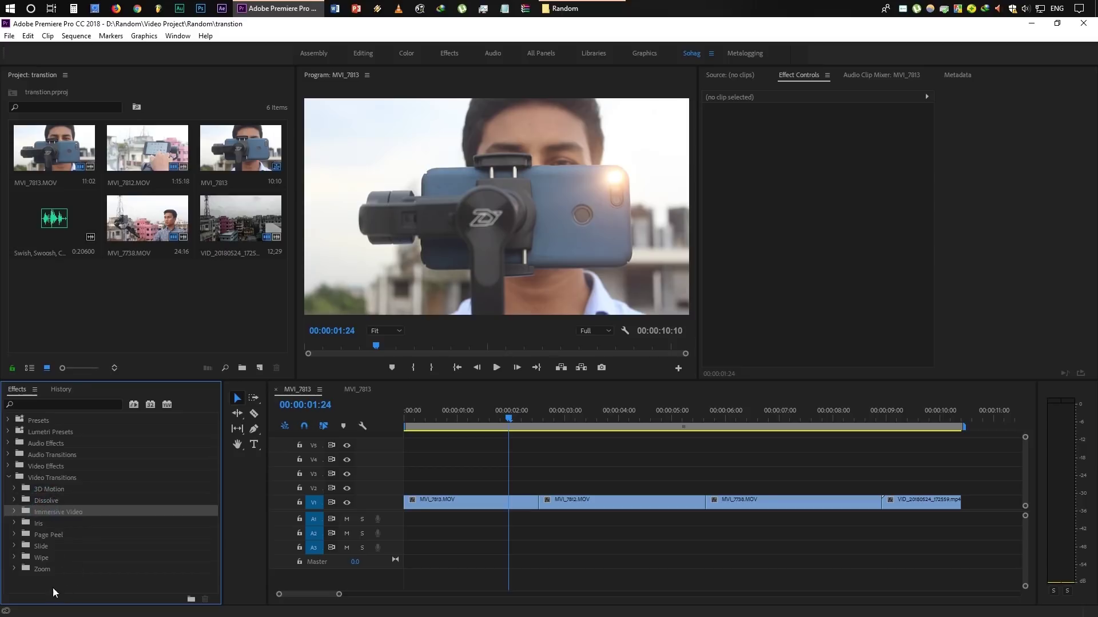
click(53, 588)
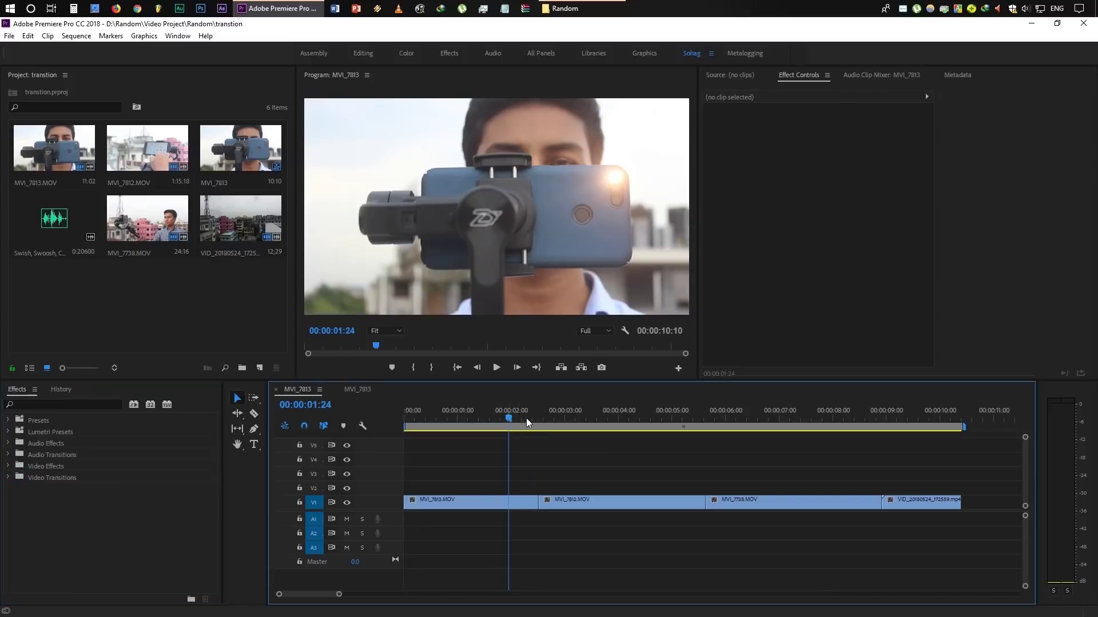
Zoom in on the first cut and razor the MVI_7813.MOV clip at 02:08
drag(526, 417, 538, 421)
key(equal)
key(equal)
key(equal)
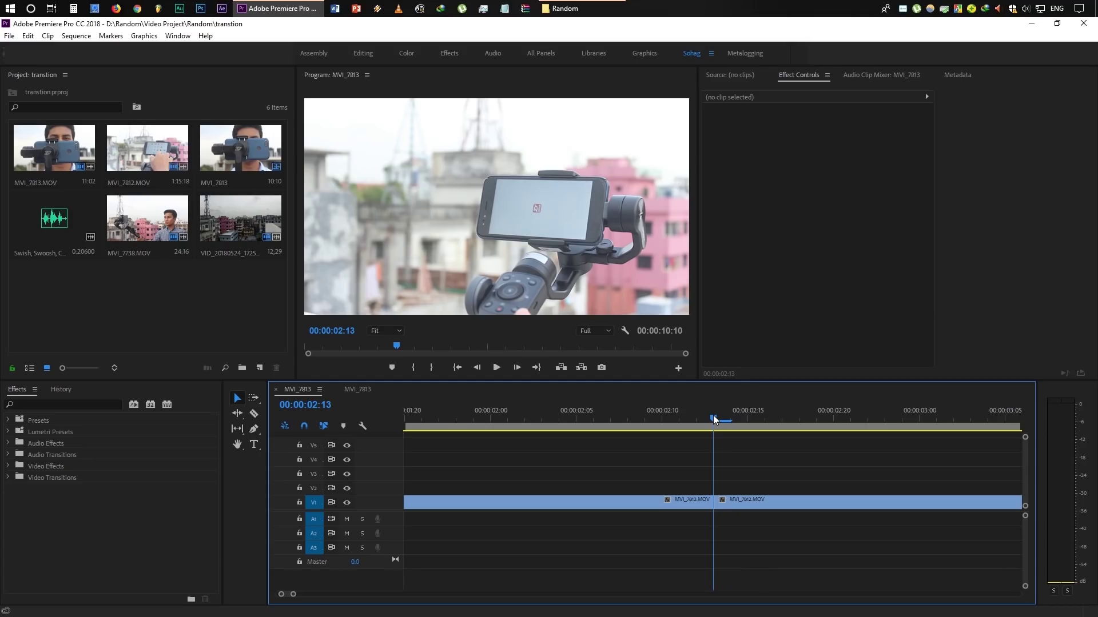
key(shift+Left)
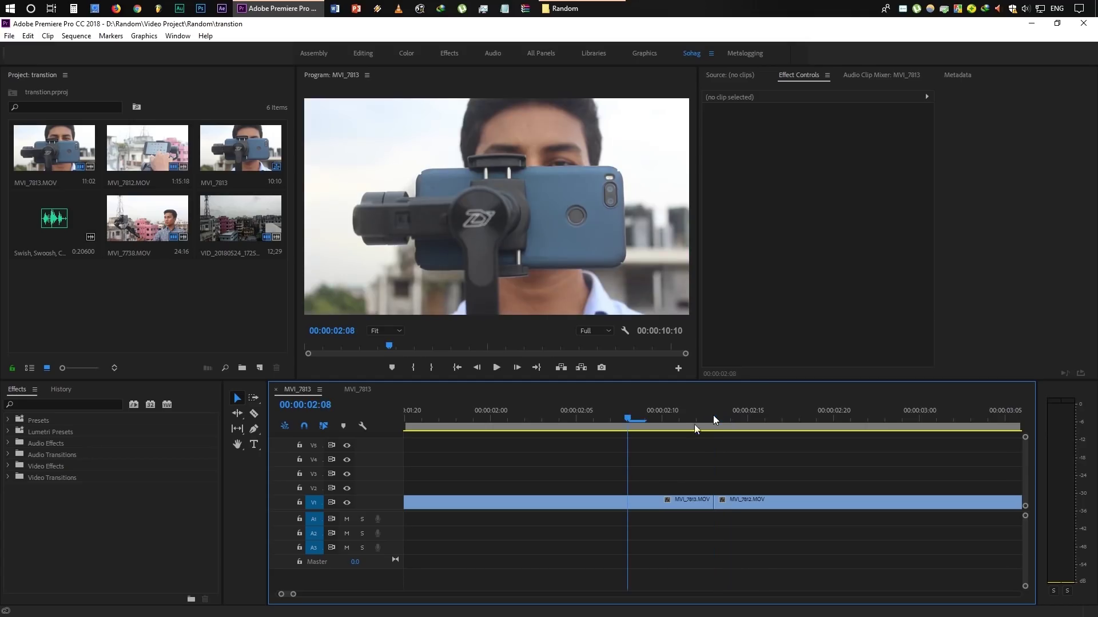
key(c)
click(629, 504)
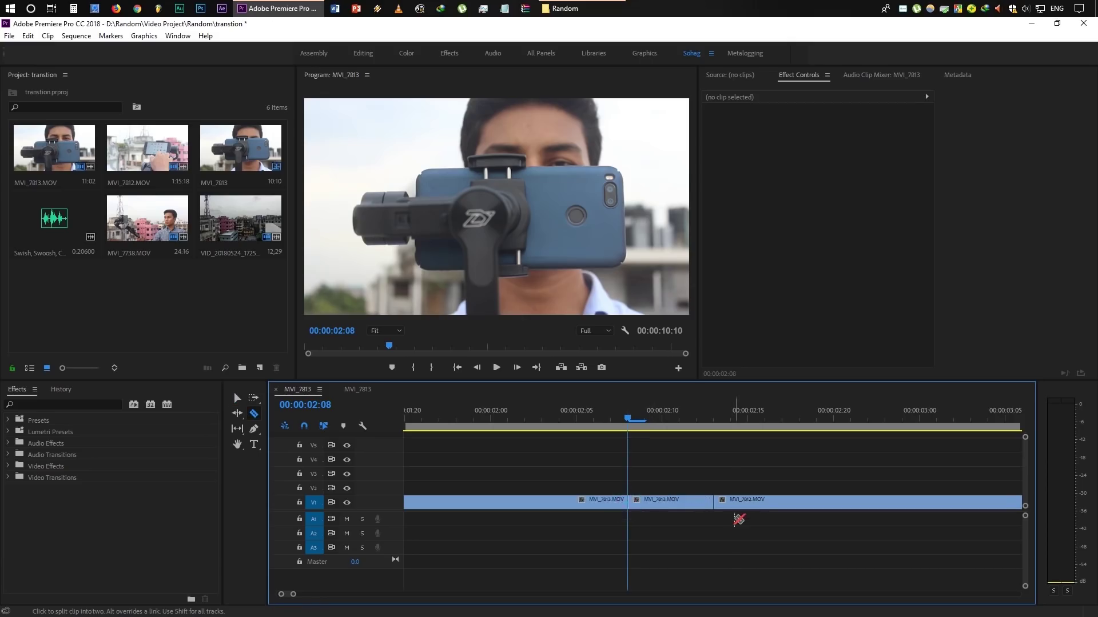
Razor MVI_7812.MOV at 02:16, three frames after the 02:13 cut
key(Down)
key(Right)
key(Right)
key(Right)
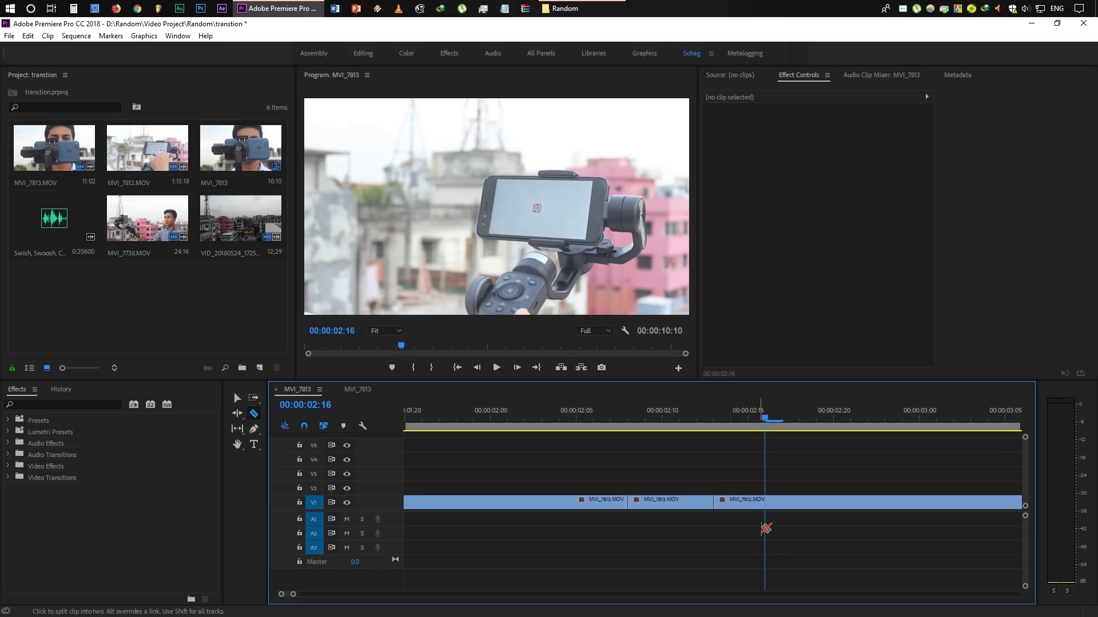
click(766, 506)
Select the short split pieces either side of the cut and park the playhead at 02:08
key(v)
click(667, 501)
click(730, 499)
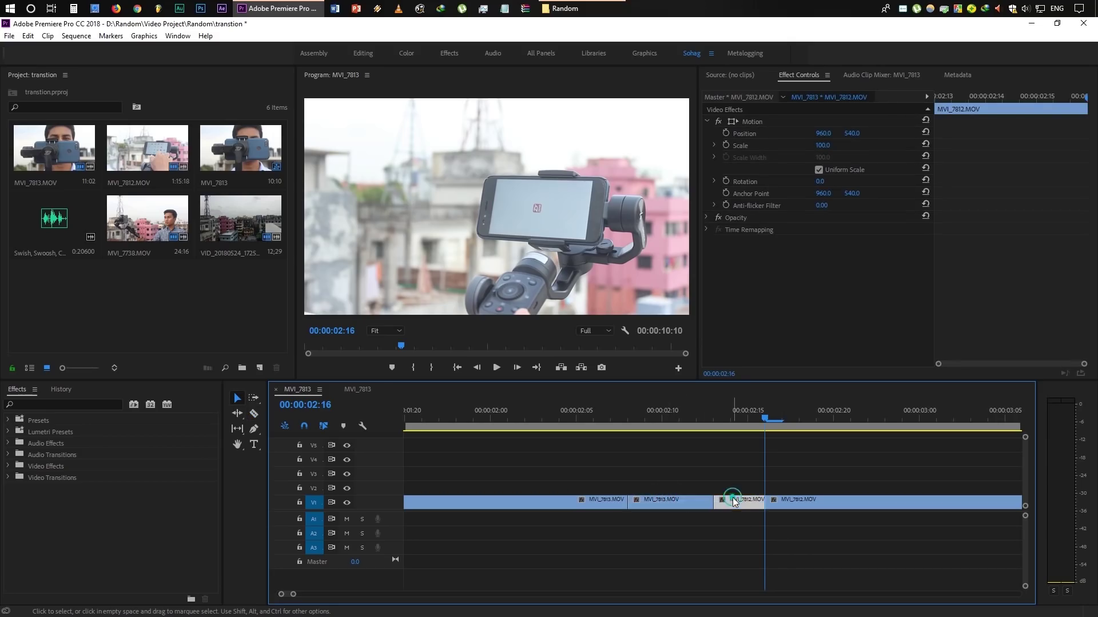
click(678, 501)
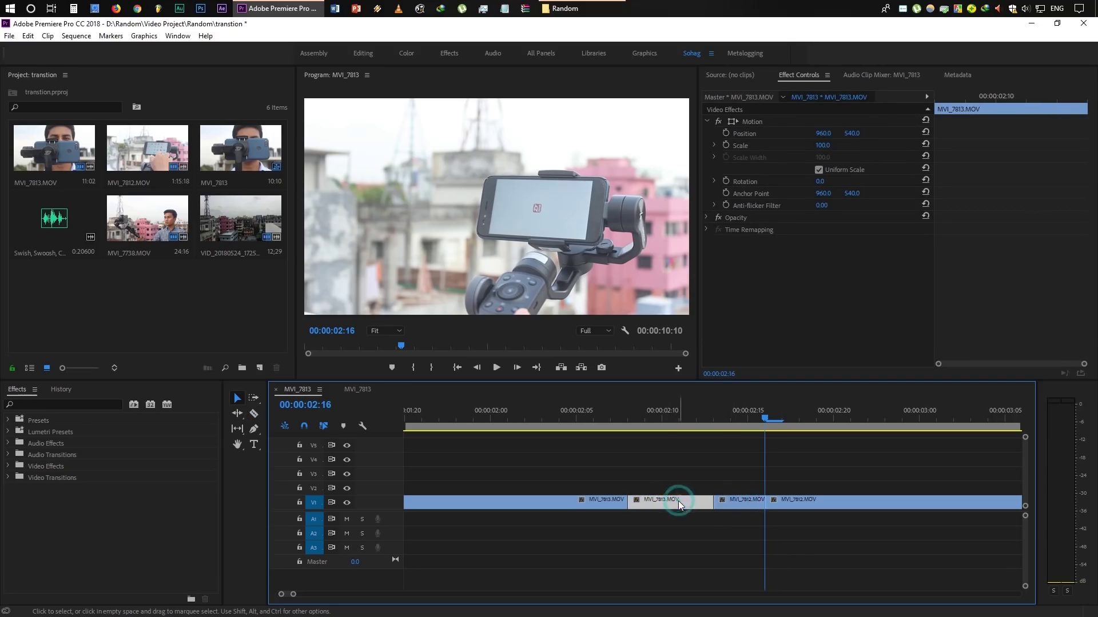
click(674, 418)
drag(663, 419, 628, 423)
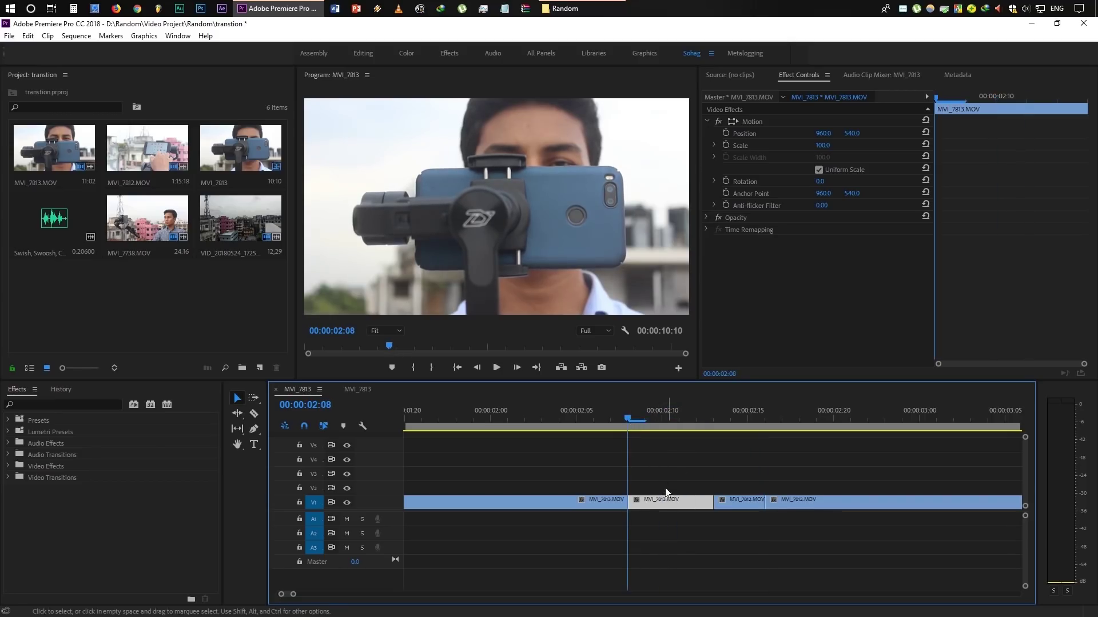
Apply the Transform effect to both short pieces and add a Scale keyframe at 100 on MVI_7813's piece
click(80, 405)
text(trans)
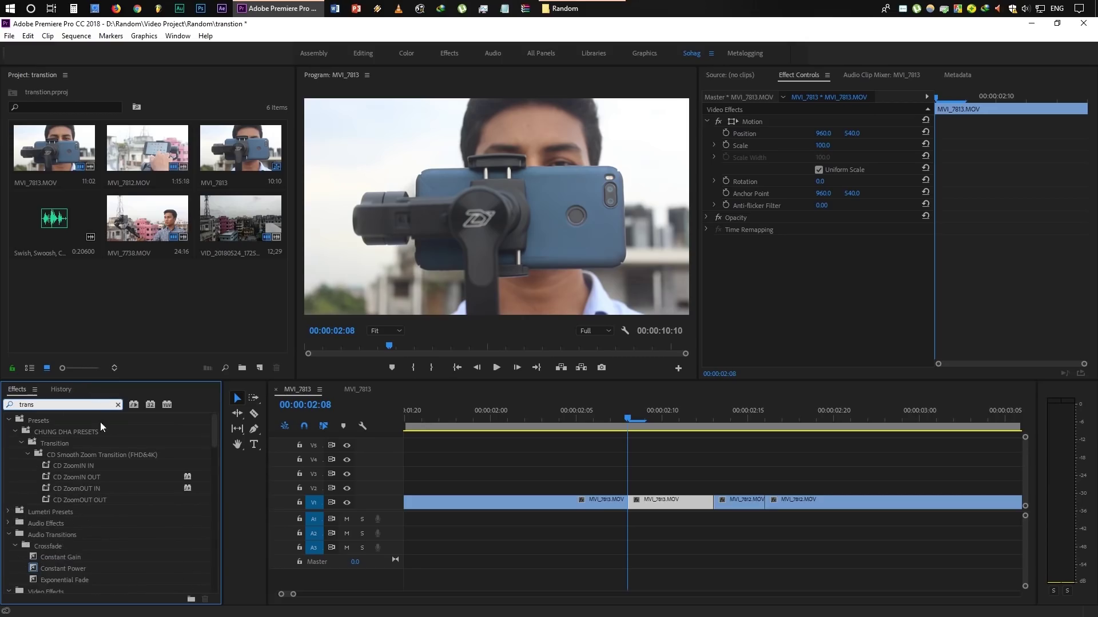
text(f)
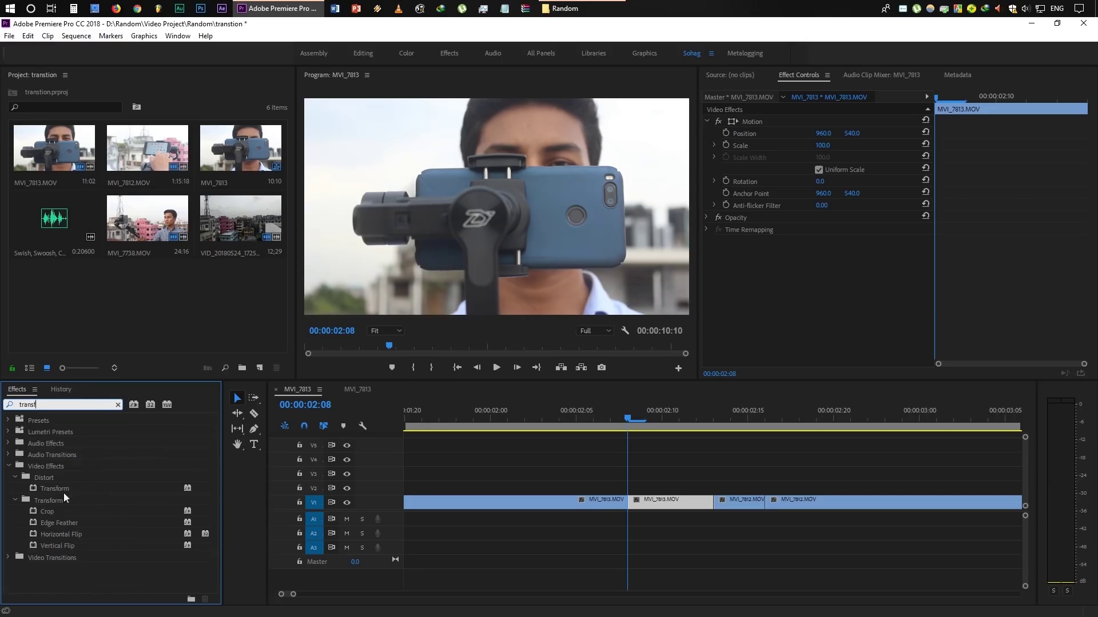
drag(54, 489, 635, 502)
drag(67, 490, 728, 502)
click(665, 502)
scroll(786, 303, down, 1)
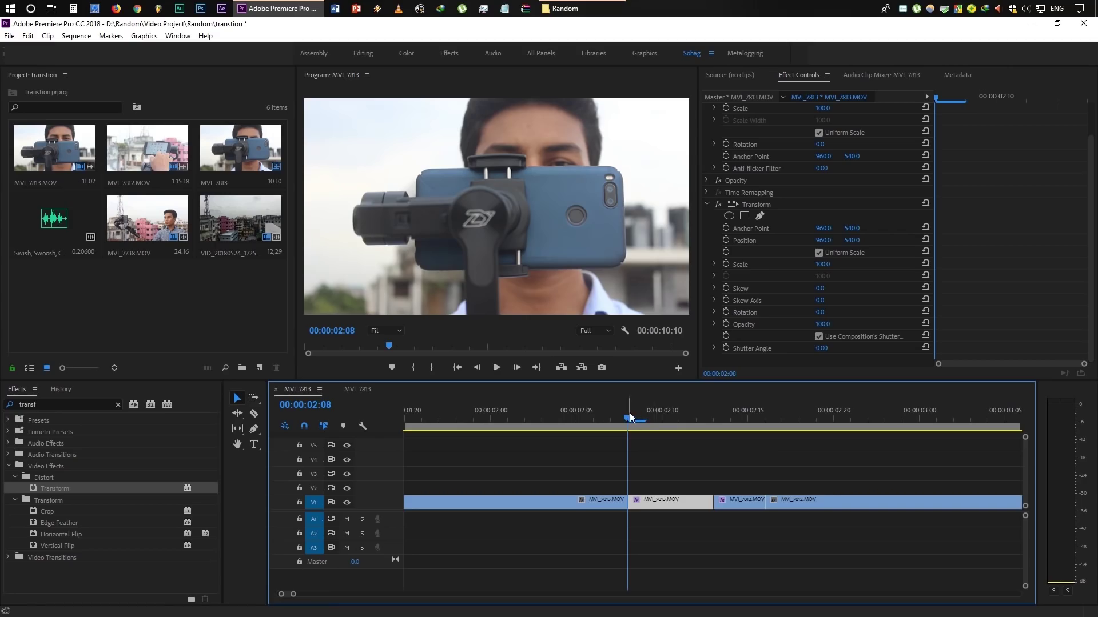
click(726, 264)
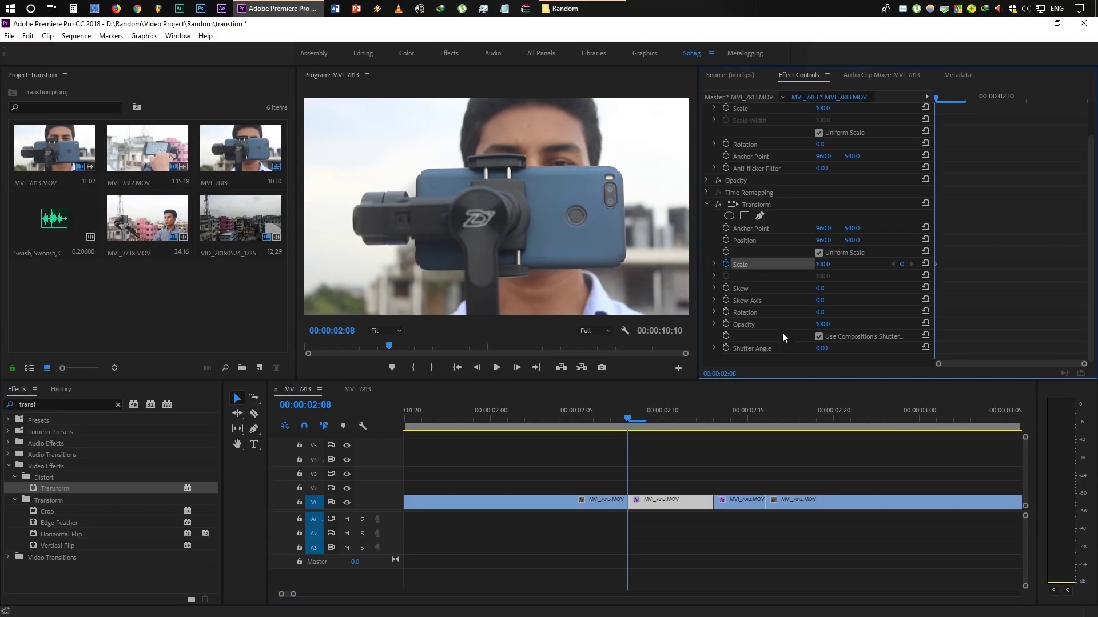
Keyframe the MVI_7813 piece's Transform Scale to 180 at the 02:13 cut
drag(629, 416, 716, 428)
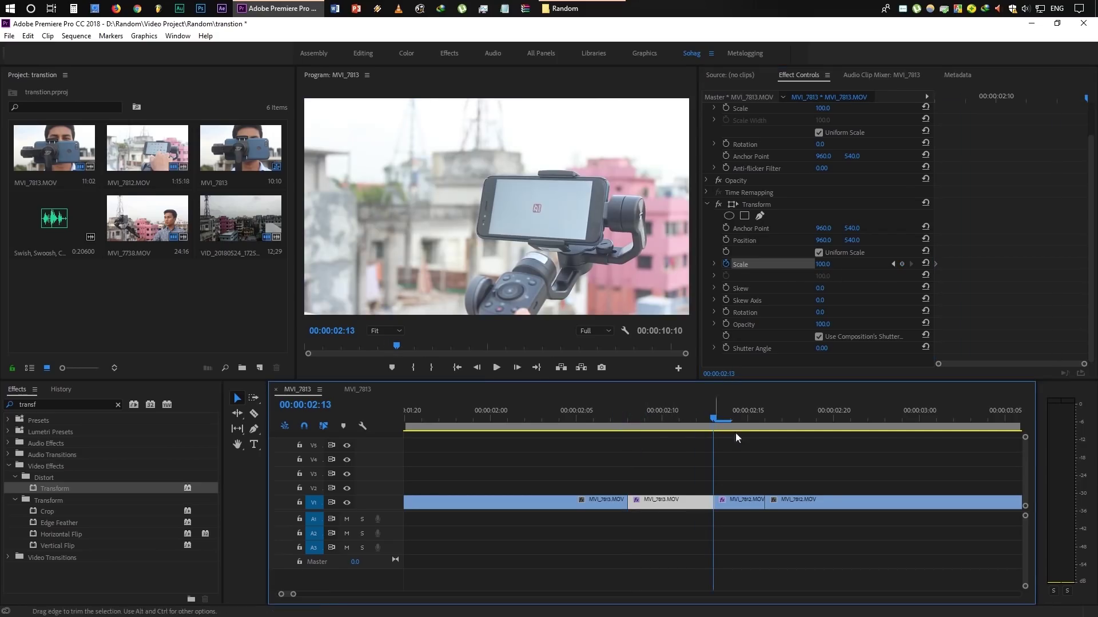
click(822, 265)
text(180)
key(Return)
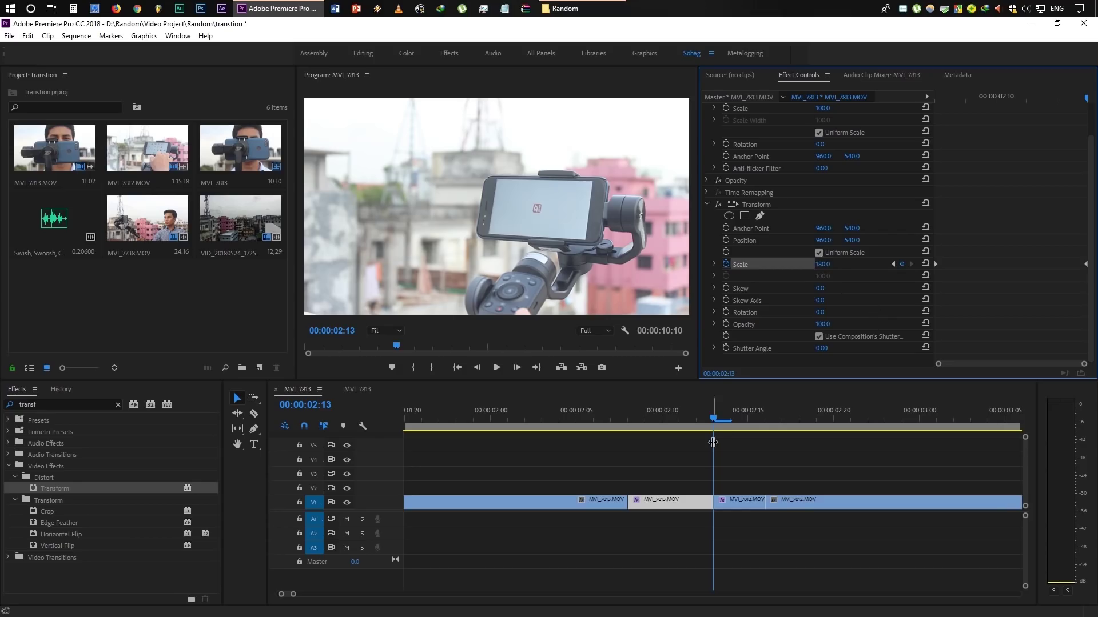
drag(632, 427, 696, 453)
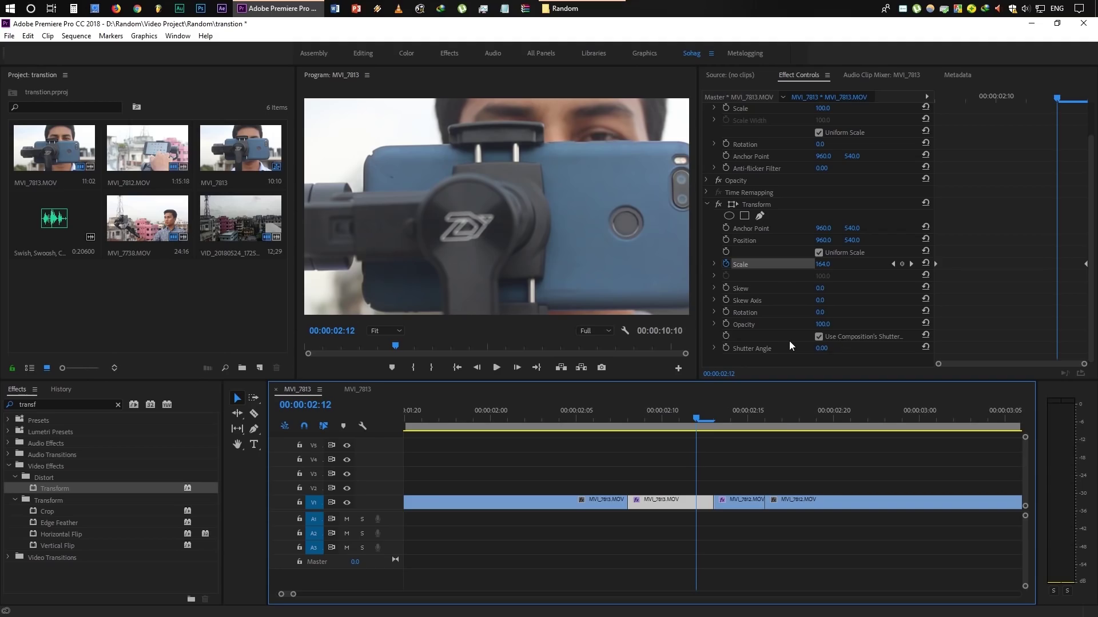
Turn off Use Composition's Shutter Angle and set Shutter Angle to 360 for motion blur
click(818, 337)
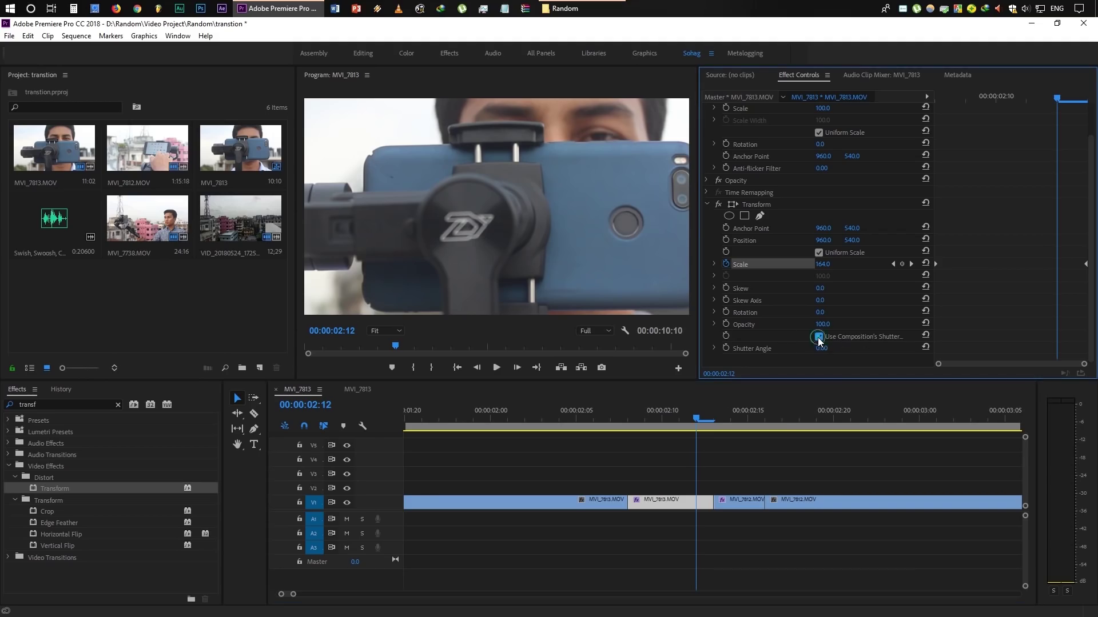
click(822, 348)
text(360)
key(Return)
drag(645, 414, 715, 431)
click(741, 504)
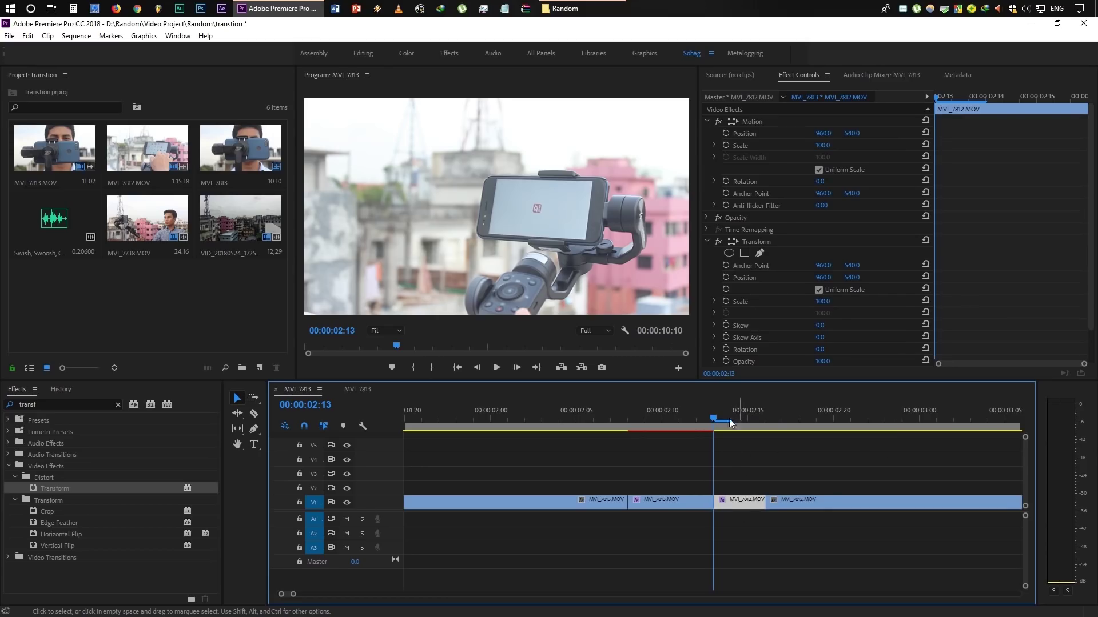
Keyframe the MVI_7812 piece's Transform Scale from 160 at the cut to 100 at 02:16
click(726, 301)
click(822, 302)
text(160)
key(Return)
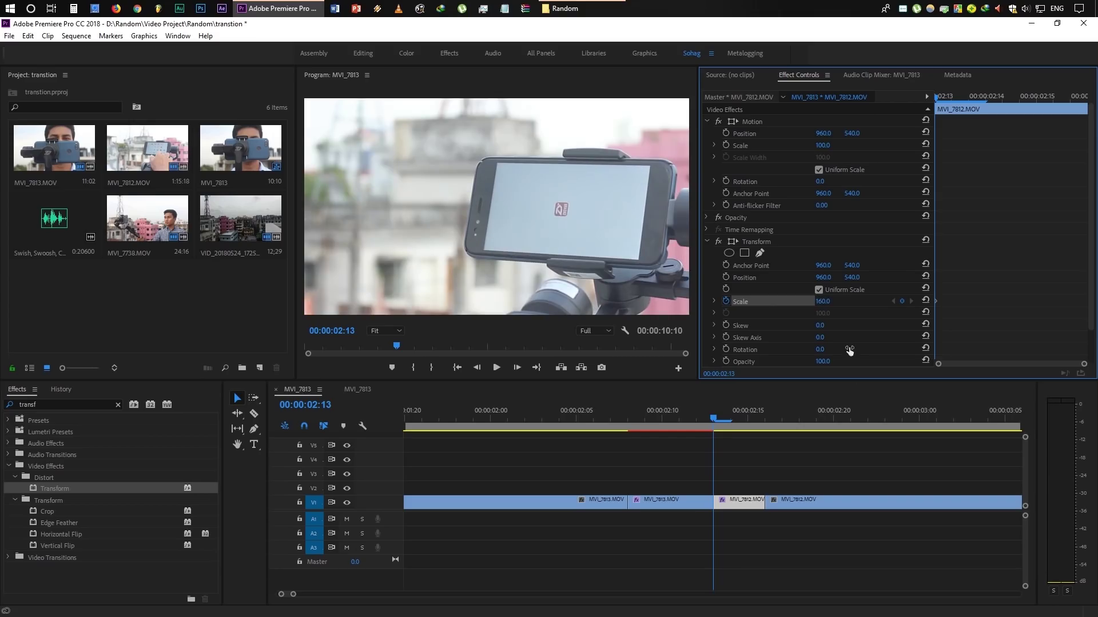
drag(717, 427, 765, 432)
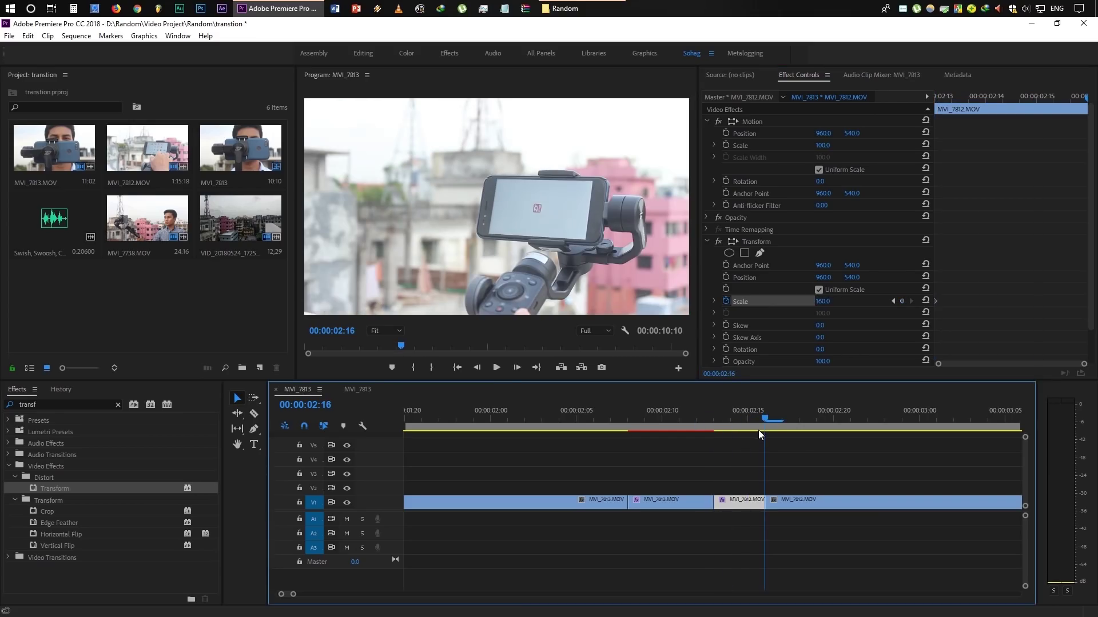
click(824, 301)
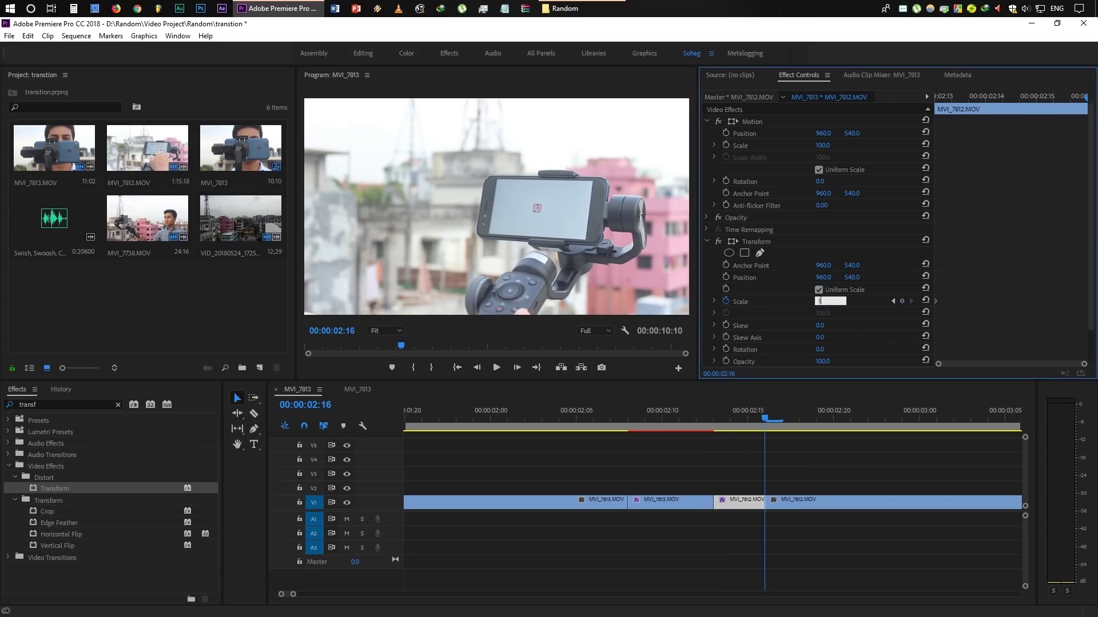
text(100)
key(Return)
Turn off Use Composition's Shutter Angle and set Shutter Angle to 360
scroll(801, 315, down, 3)
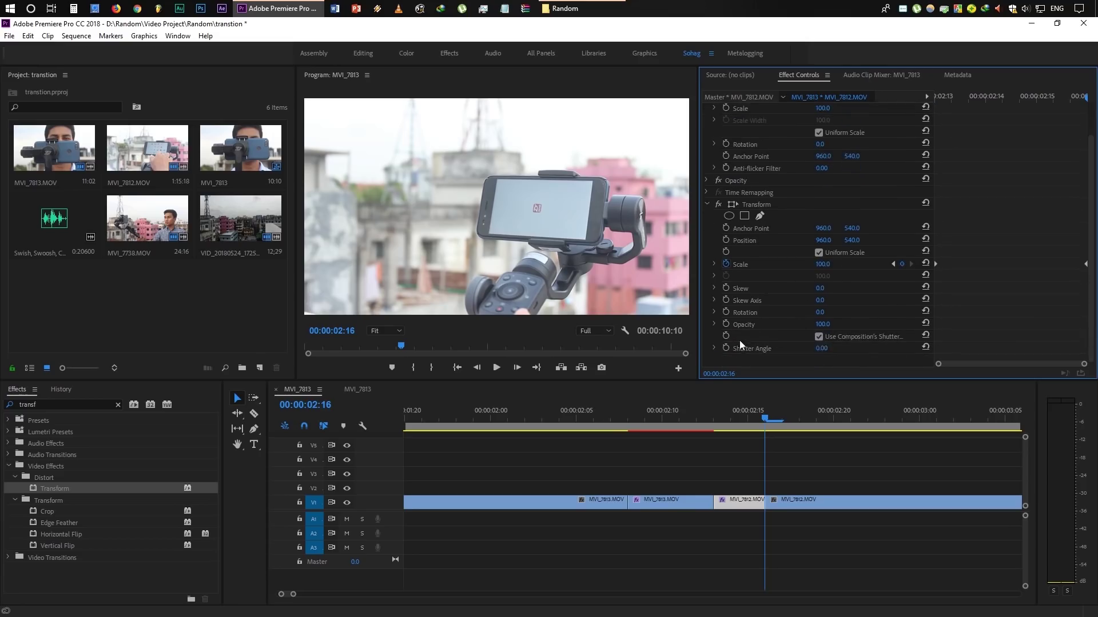
click(819, 336)
click(821, 349)
text(360)
Play back and scrub through the finished zoom transition
click(610, 412)
key(space)
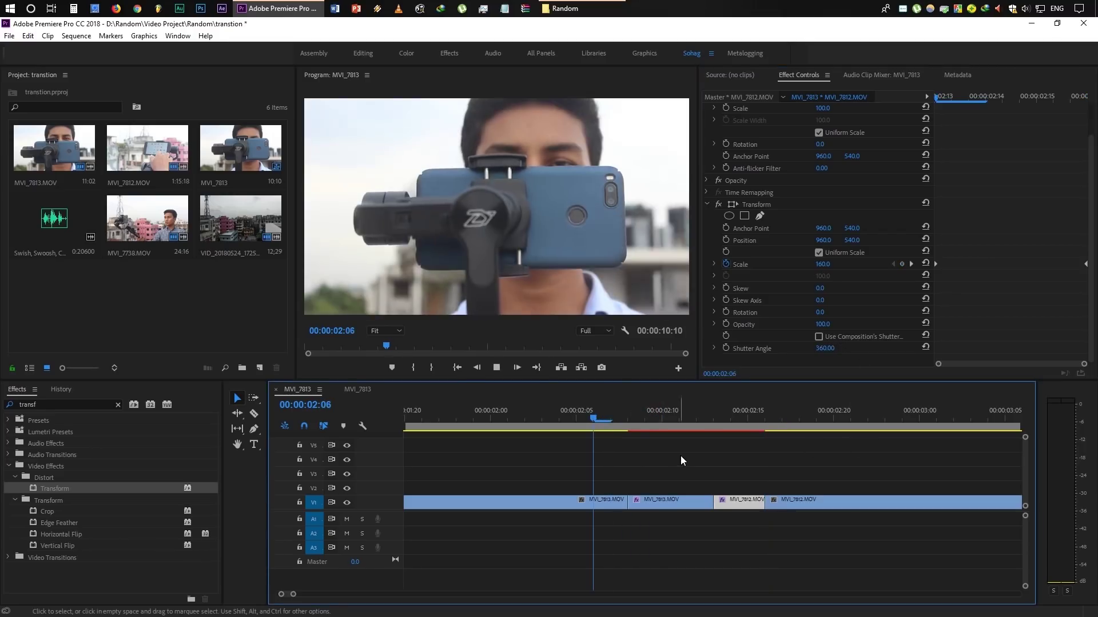
key(space)
key(minus)
drag(558, 413, 528, 436)
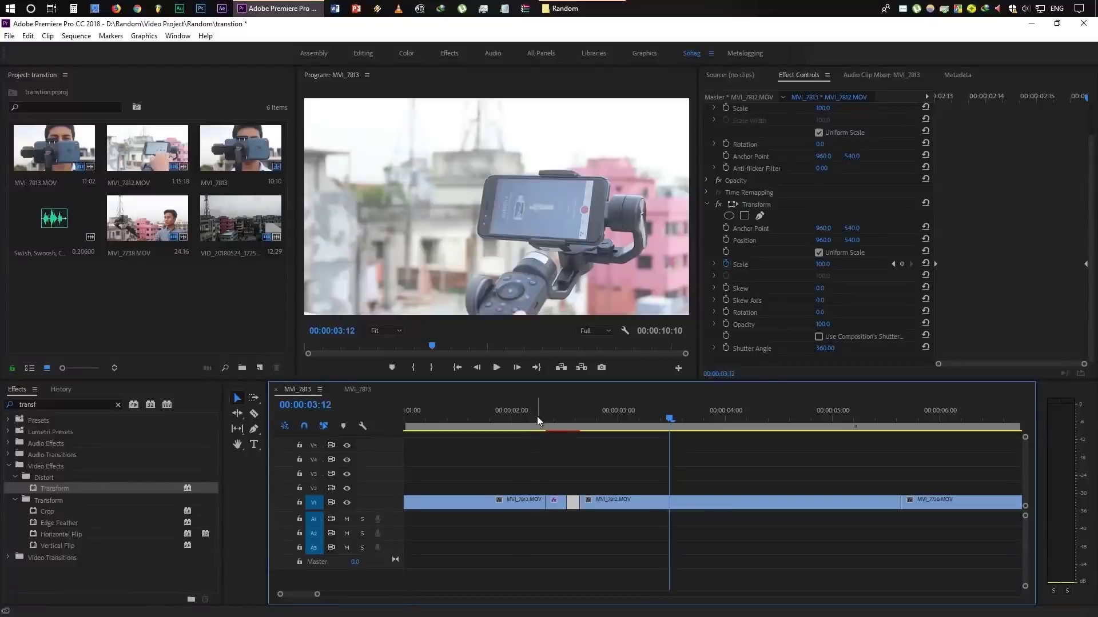
drag(538, 418, 584, 437)
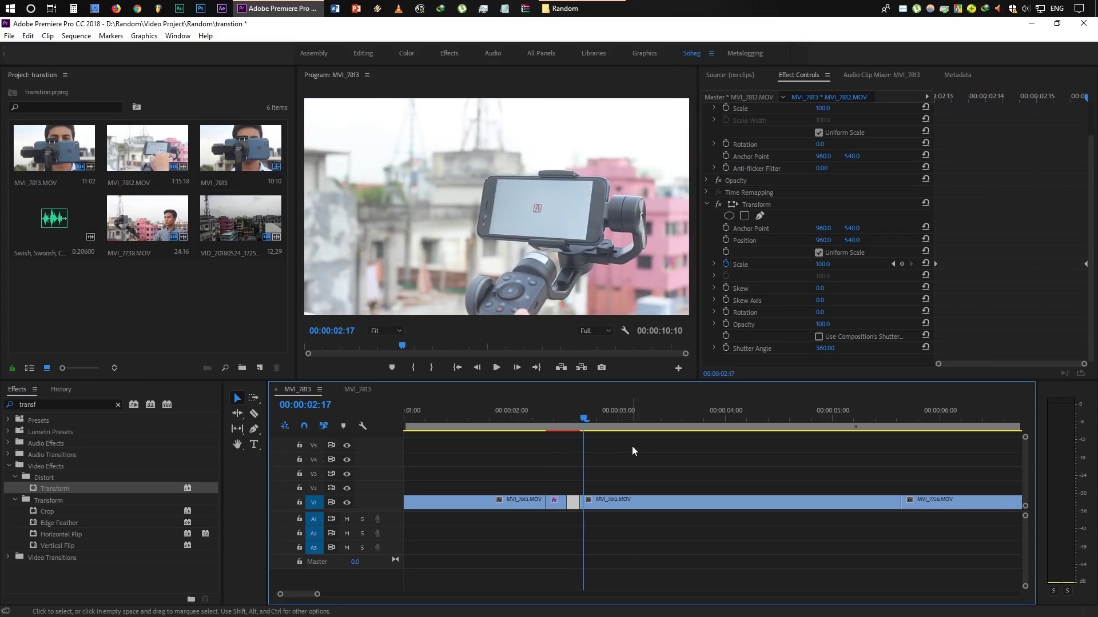
Load the Swish, Swoosh sound into the Source monitor and play it
click(53, 225)
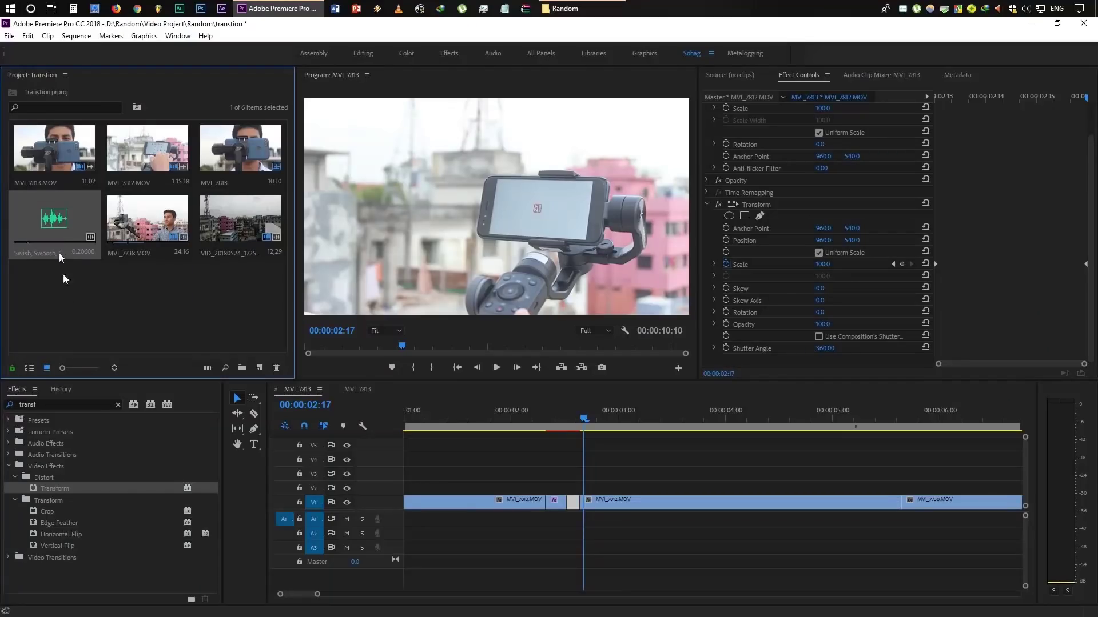
double_click(50, 229)
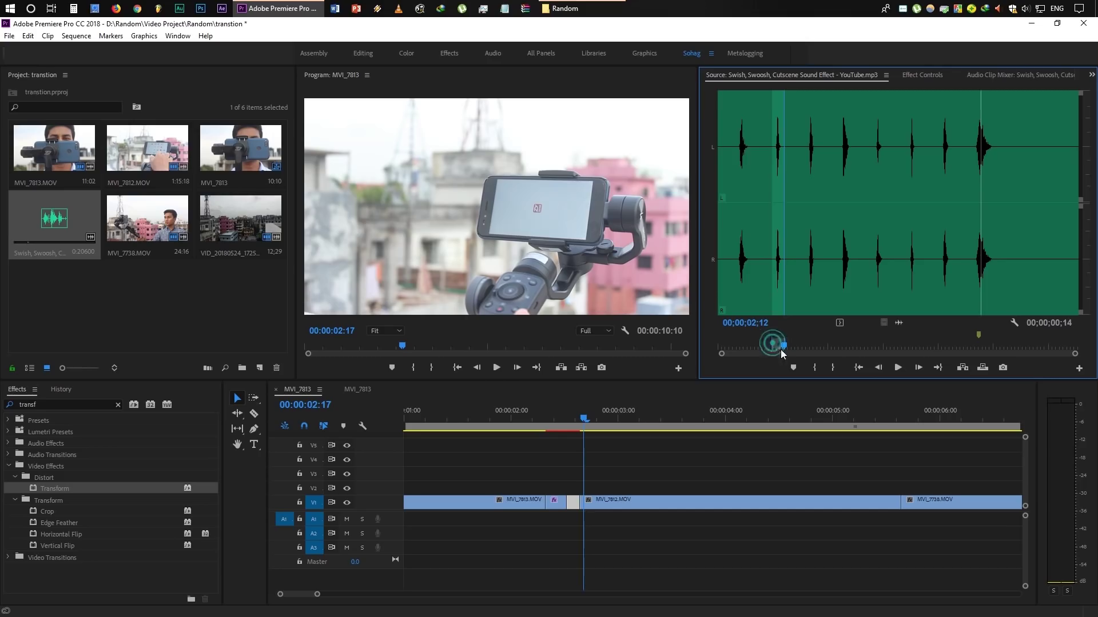
click(754, 289)
key(space)
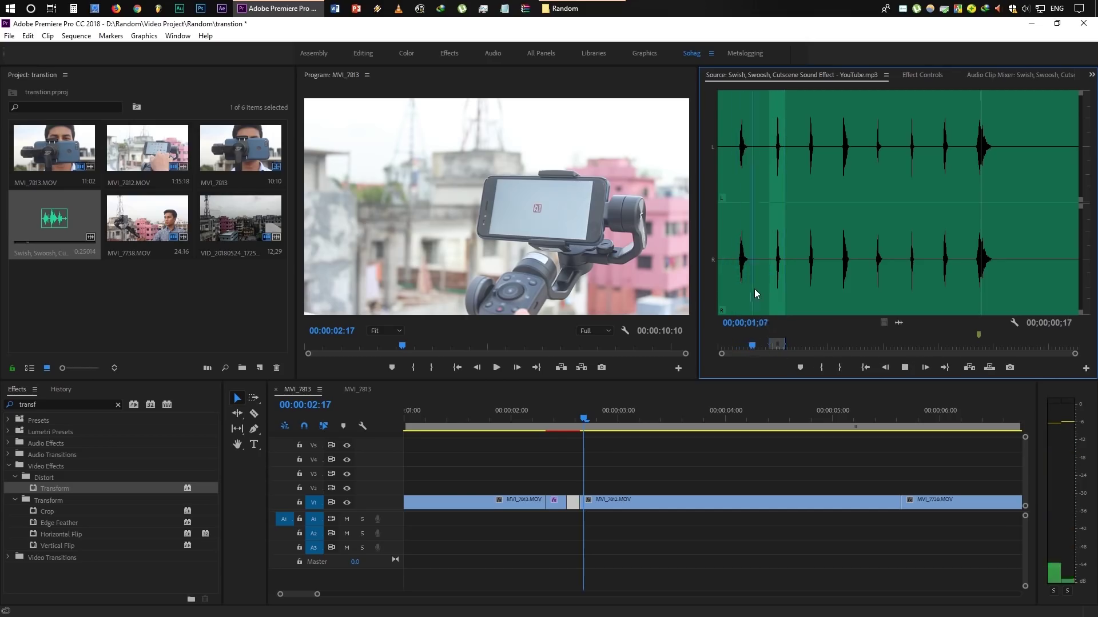
Mark an In point at 01;29 and an Out point at 02;18 around one swoosh
click(772, 256)
click(817, 368)
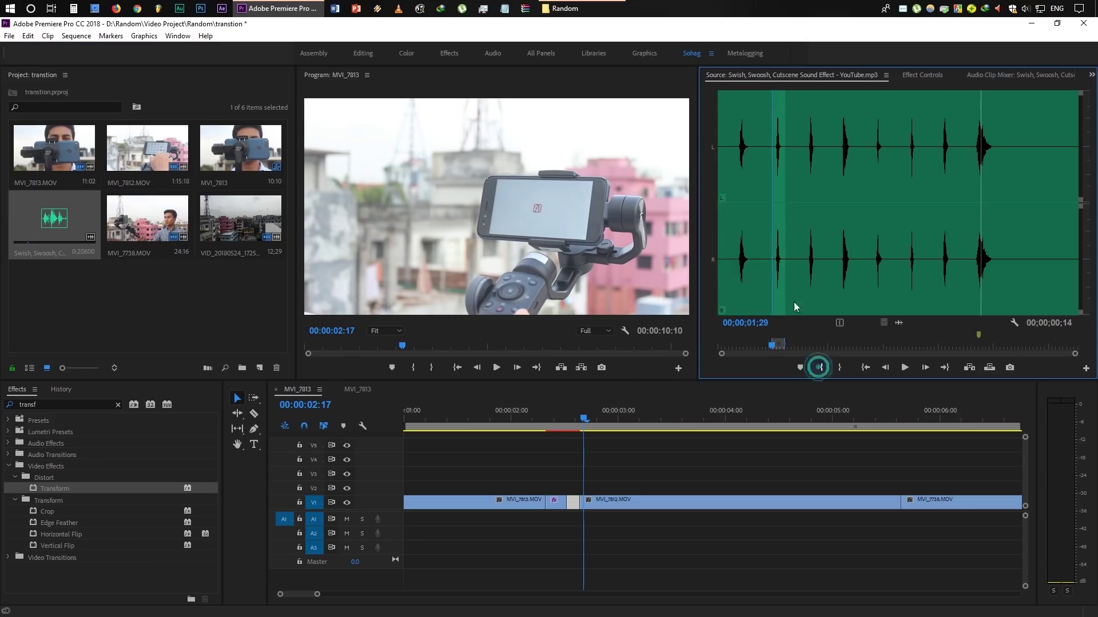
click(790, 273)
click(839, 367)
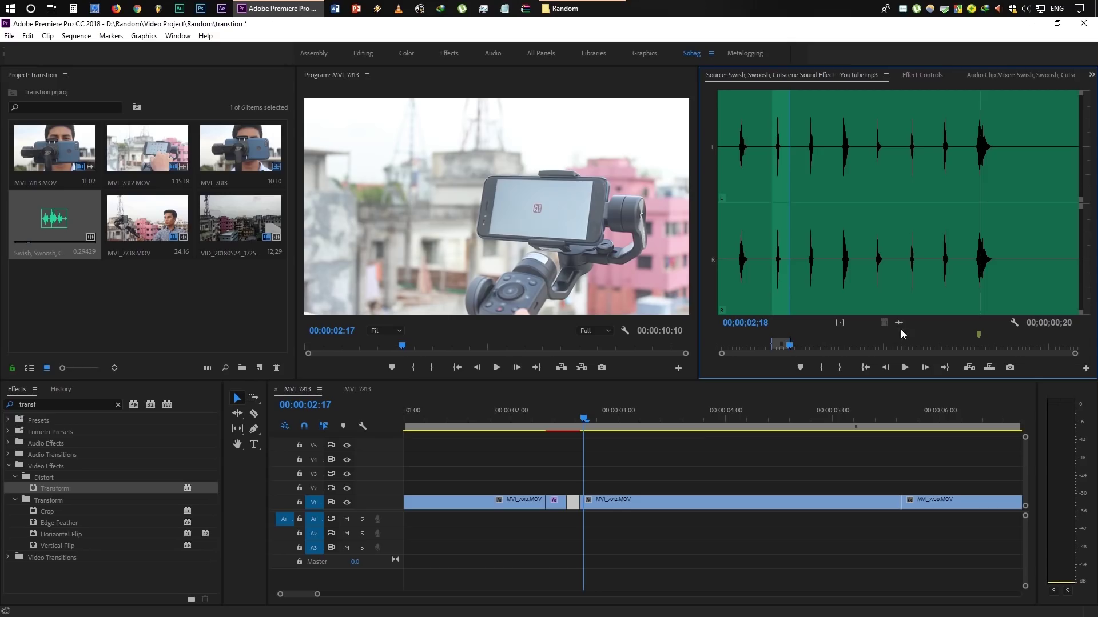
Drop the marked swoosh audio onto A1 under the zoom cut near 02:13 and check its timing
drag(900, 323, 540, 525)
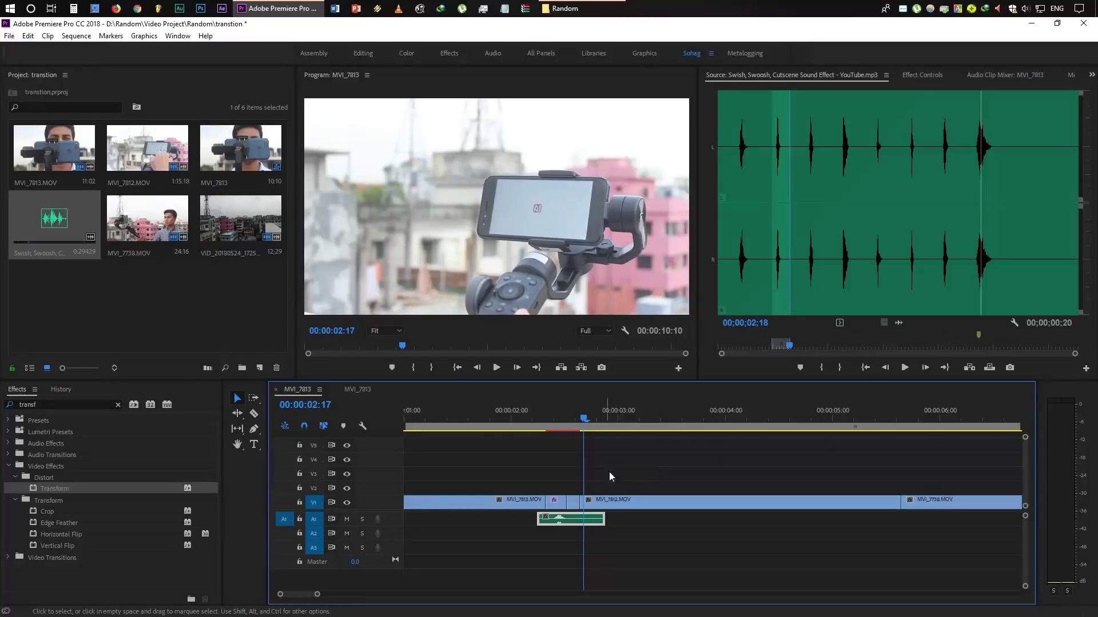
drag(575, 521, 589, 523)
click(543, 413)
click(647, 476)
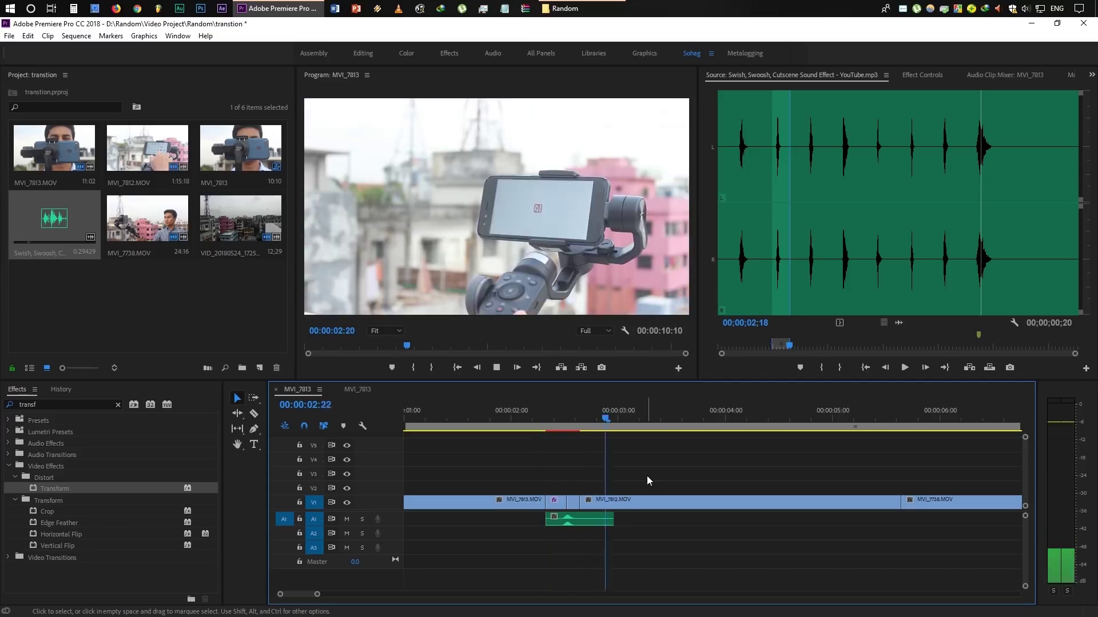
key(space)
drag(566, 420, 592, 430)
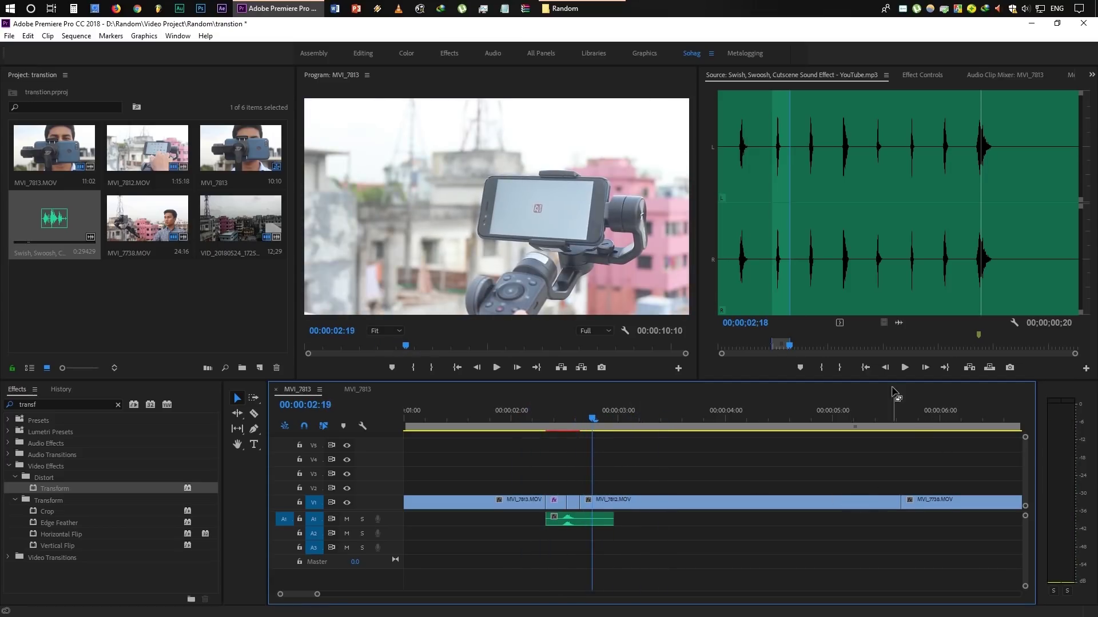
click(900, 413)
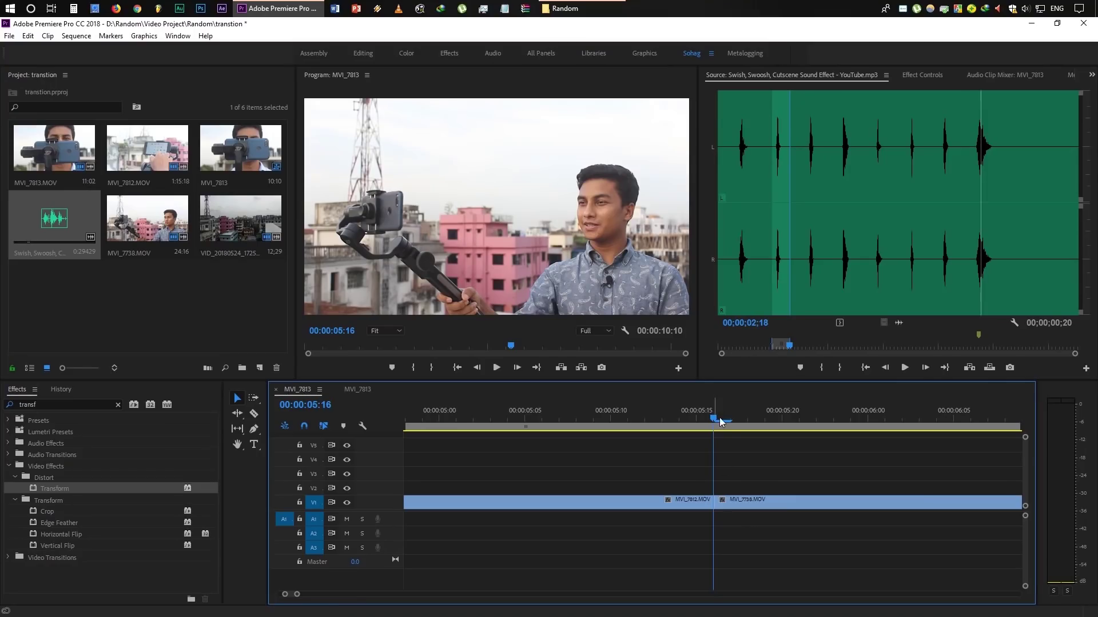
Apply the Slide > Push transition to the V1 cut from MVI_7812.MOV into MVI_7738.MOV and select it
click(723, 503)
click(725, 503)
click(706, 502)
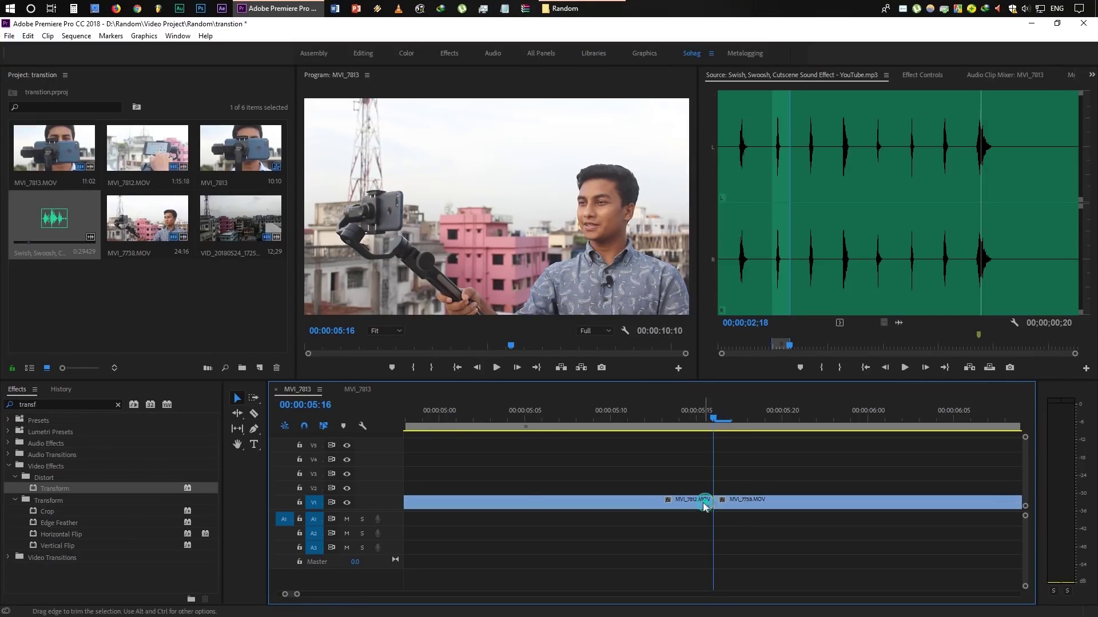
click(117, 405)
text(push)
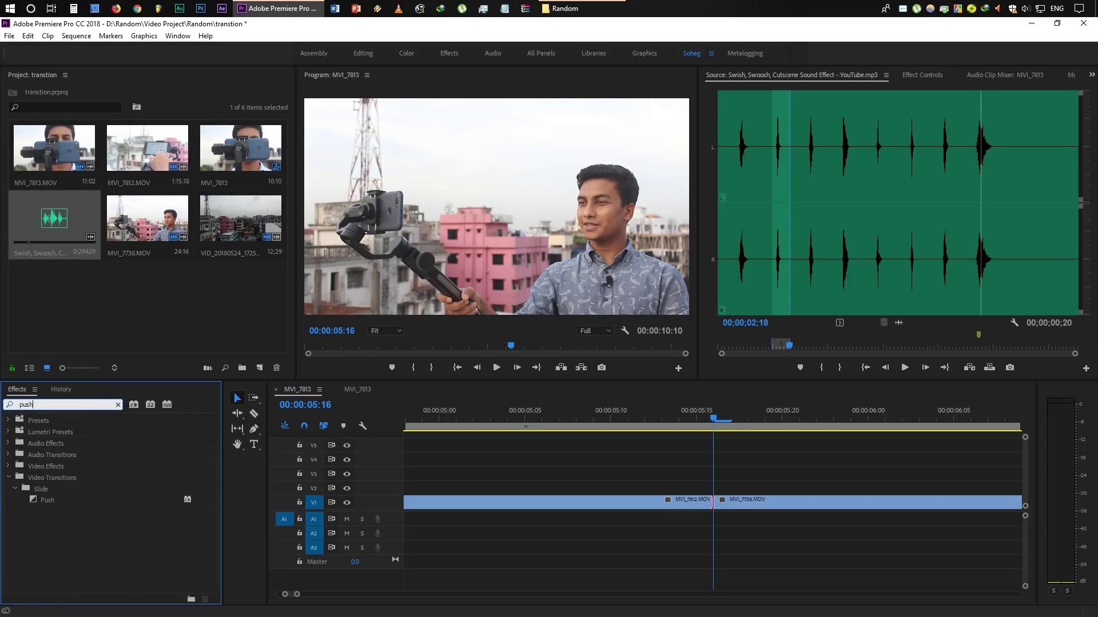
drag(43, 500, 863, 500)
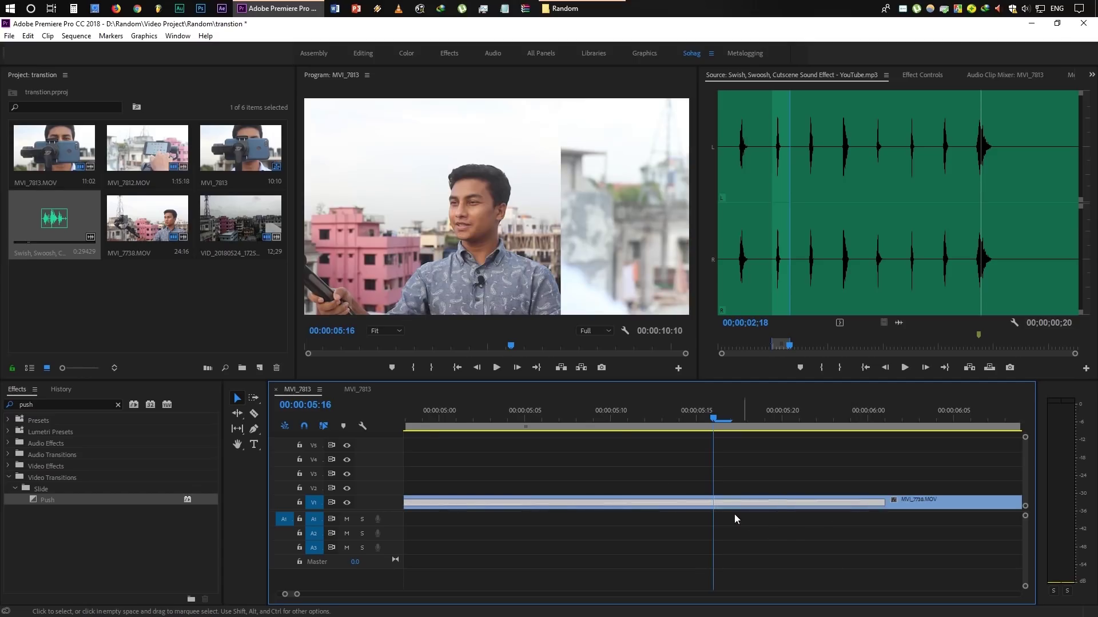
click(721, 503)
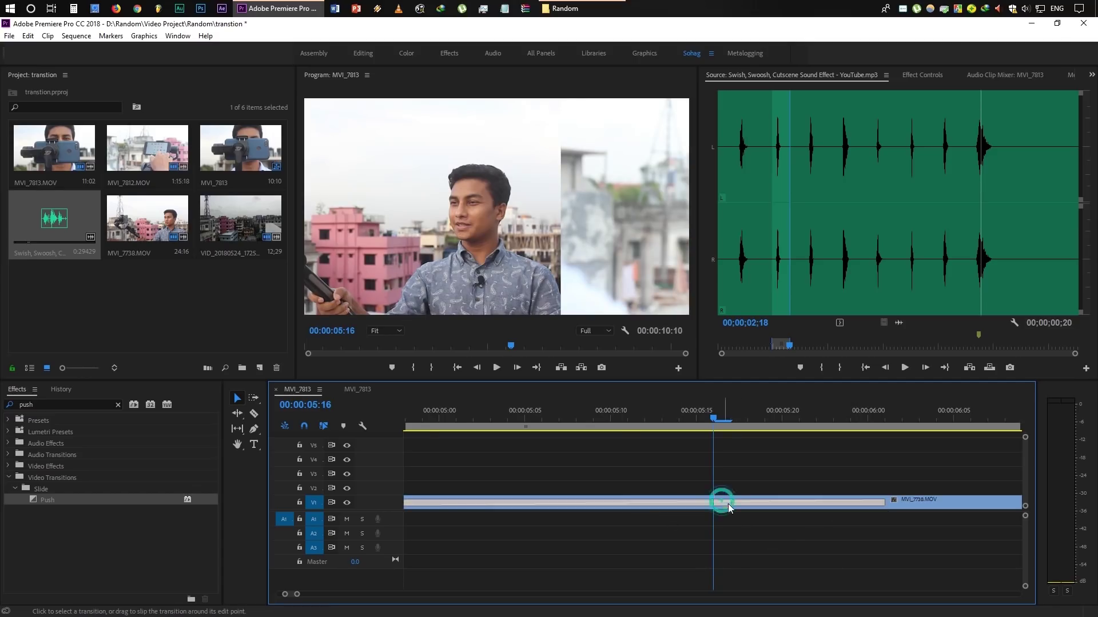
Set the Push transition's Alignment to Center at Cut and shorten it to 6 frames
click(923, 75)
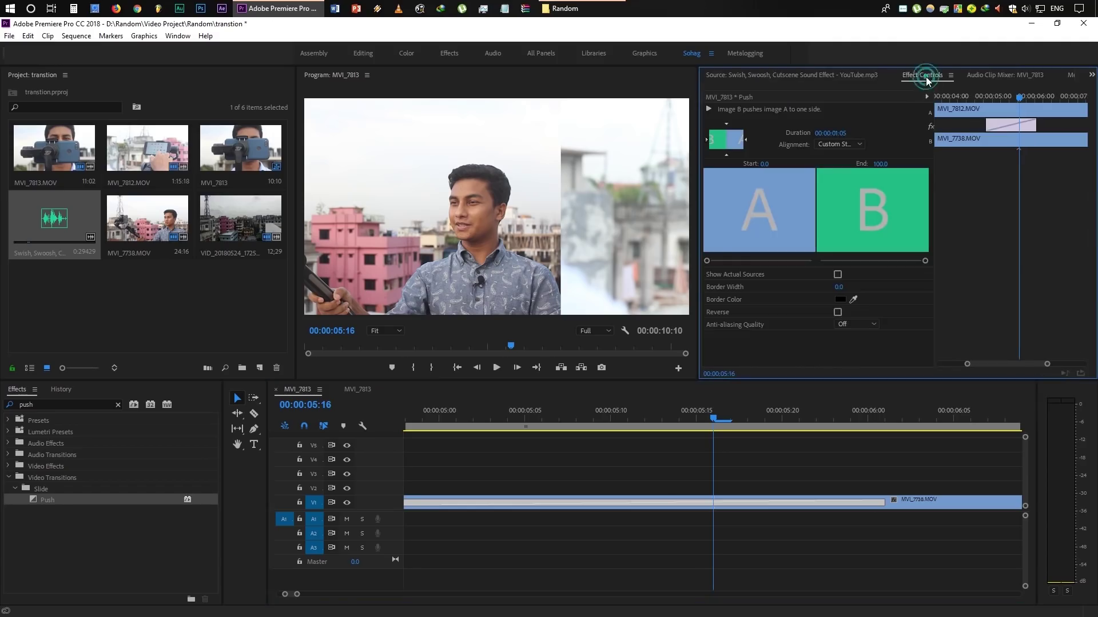
click(837, 144)
click(864, 160)
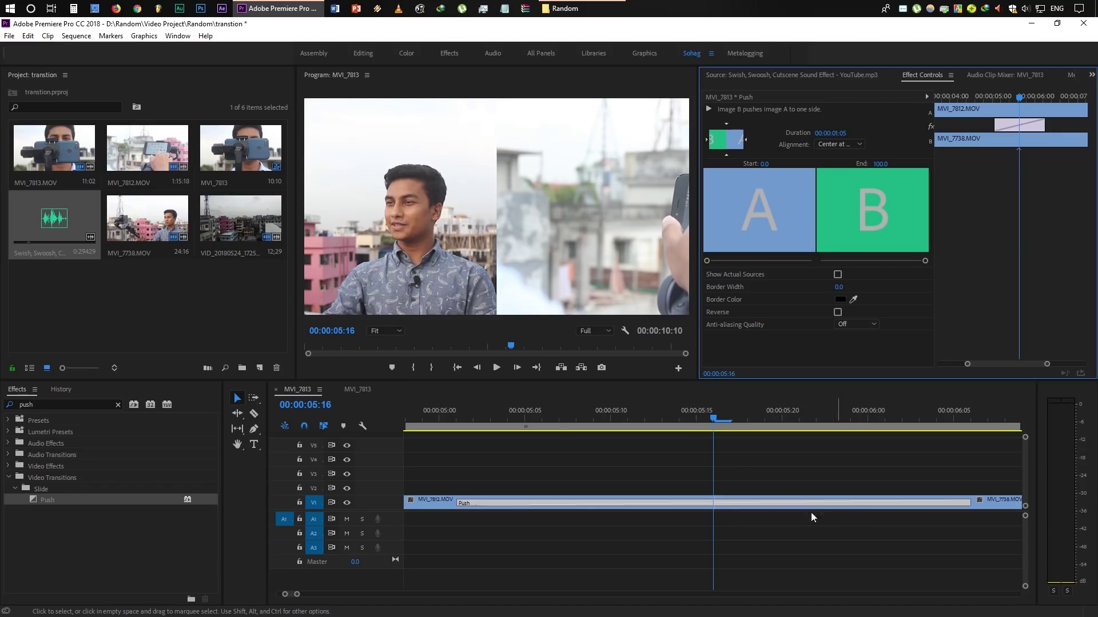
key(Right)
key(Right)
key(Right)
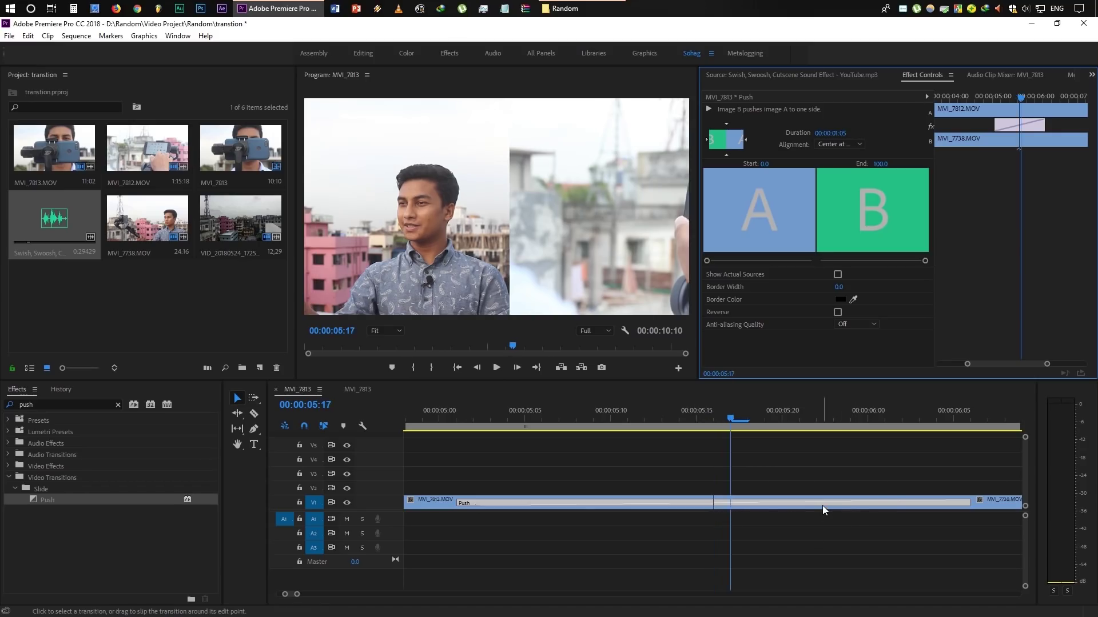
drag(970, 503, 766, 507)
Play back and scrub through the shortened Push transition around 05:16
click(780, 545)
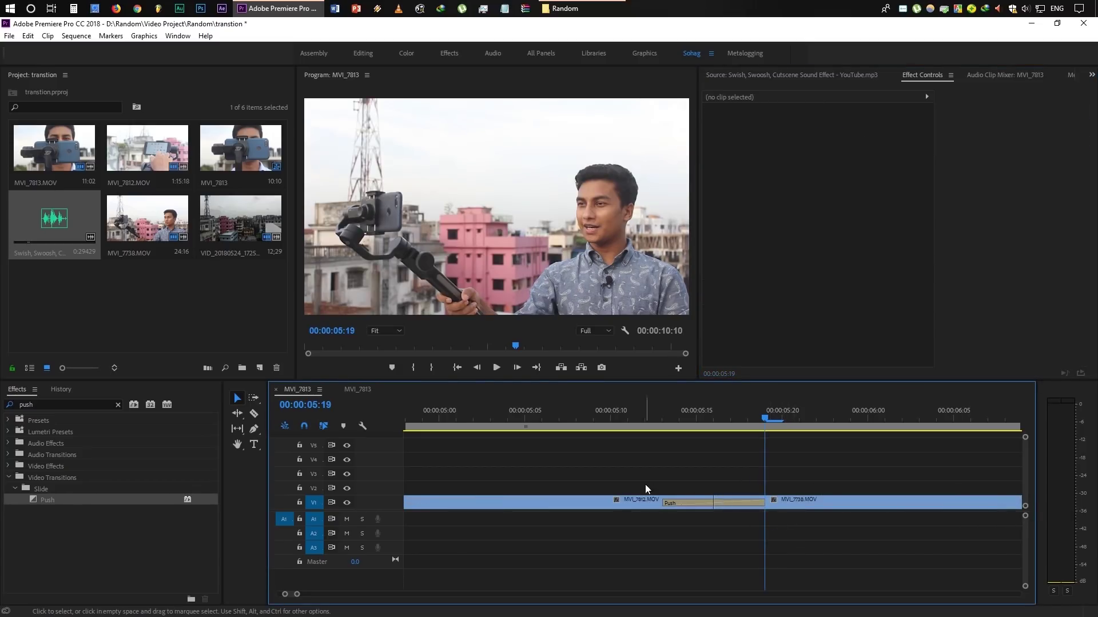
click(712, 415)
drag(702, 416, 708, 445)
key(space)
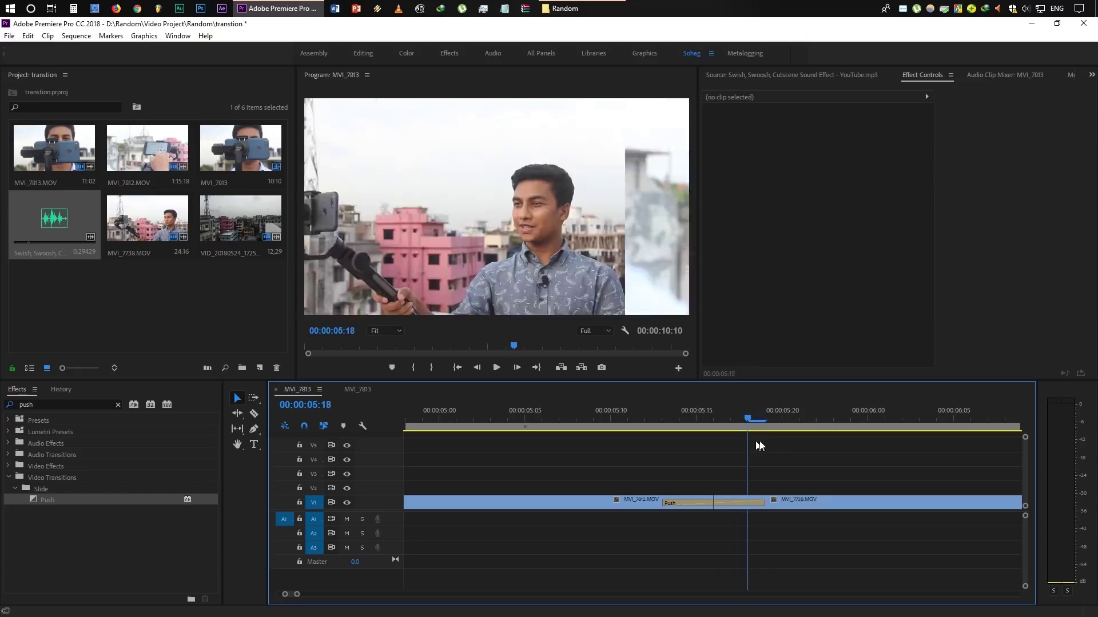
key(space)
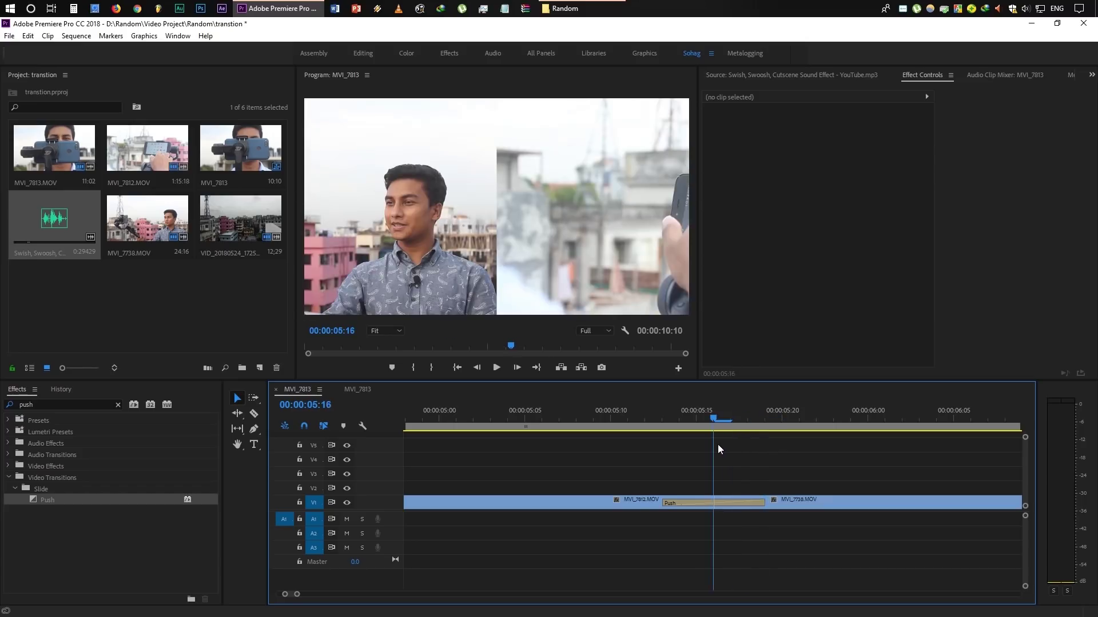
click(749, 505)
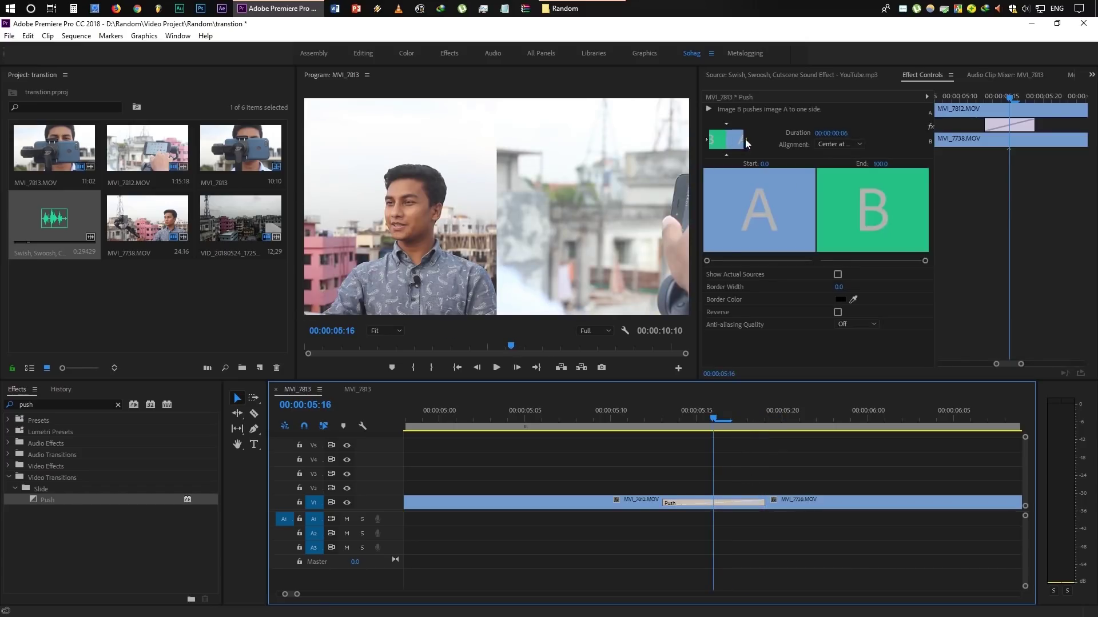
click(722, 142)
drag(667, 406, 714, 443)
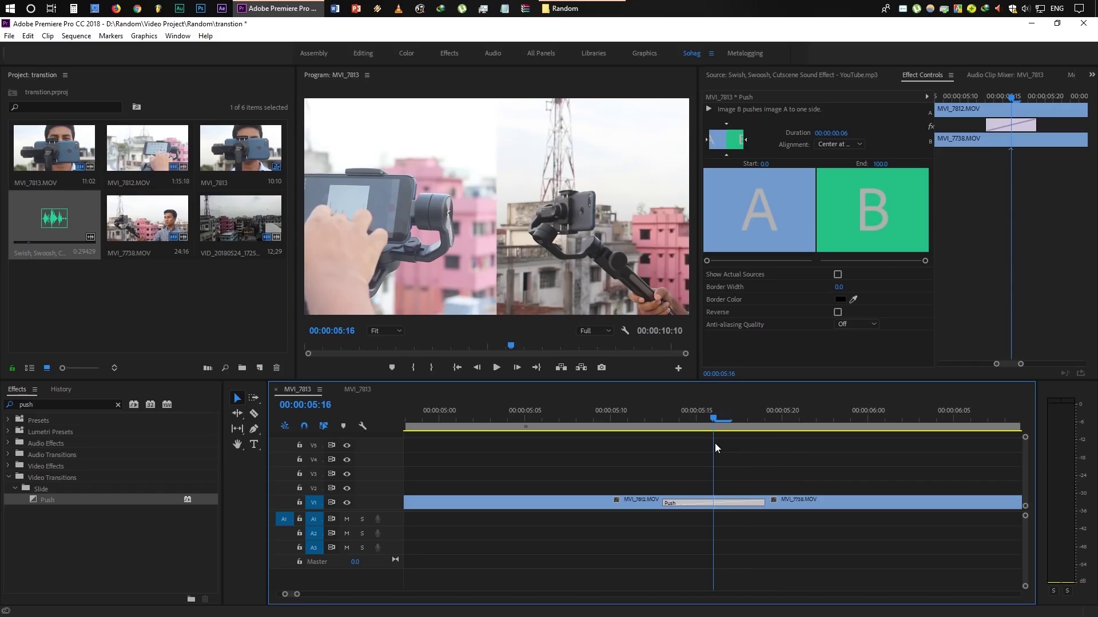
Create a new Adjustment Layer and place it on V2 over the Push transition
right_click(170, 281)
mouse_move(220, 330)
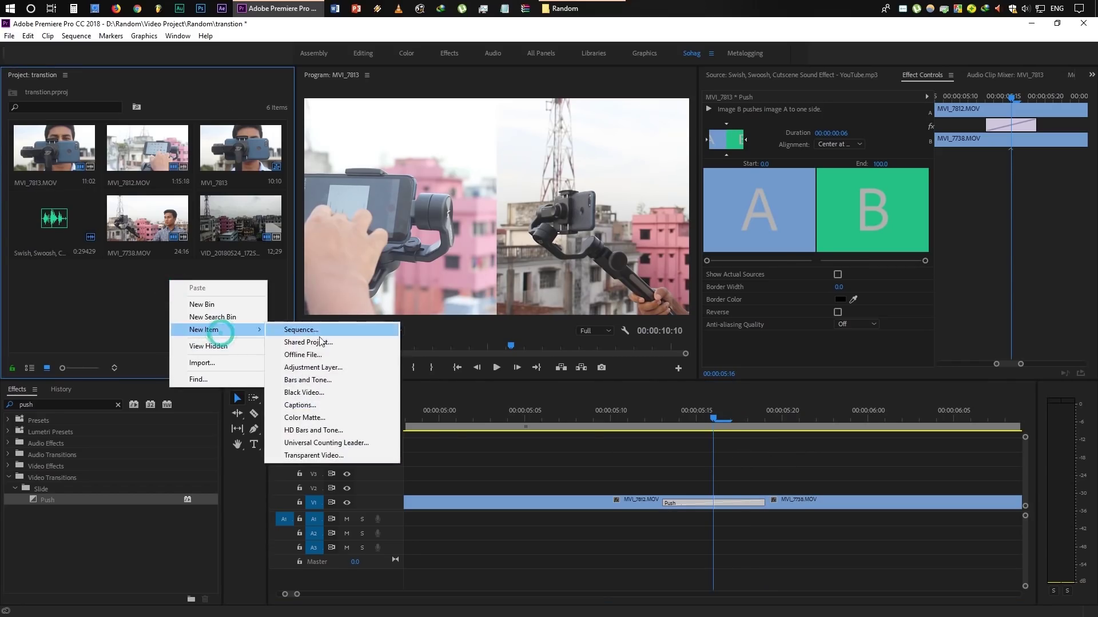
click(320, 367)
click(569, 363)
drag(52, 291, 674, 495)
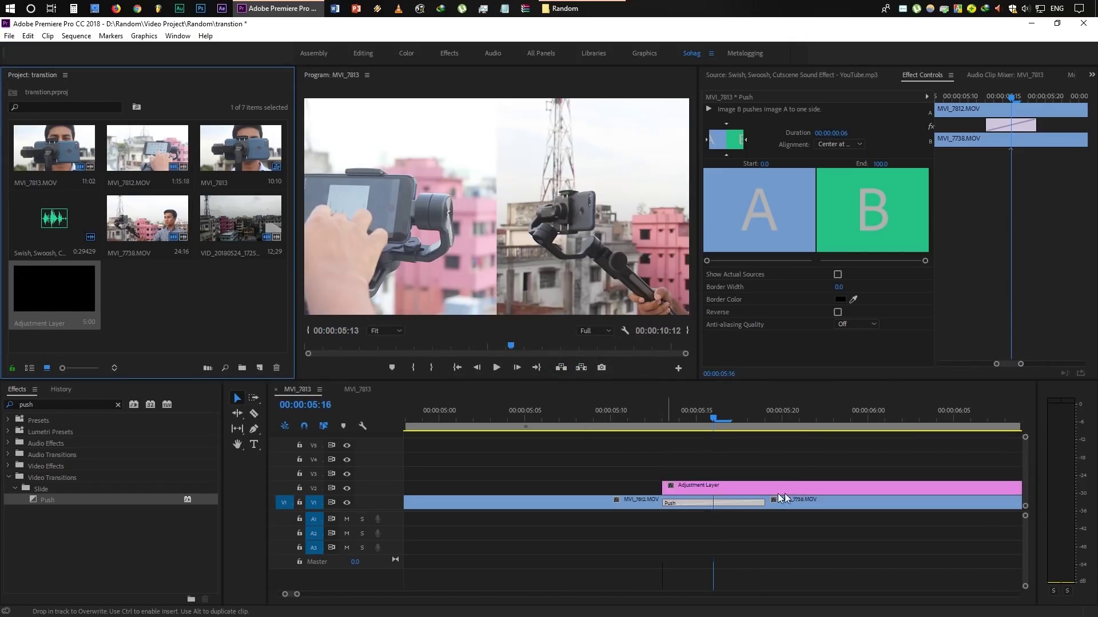
Razor the adjustment layer at the transition's end and delete the leftover right part
key(c)
click(766, 489)
key(v)
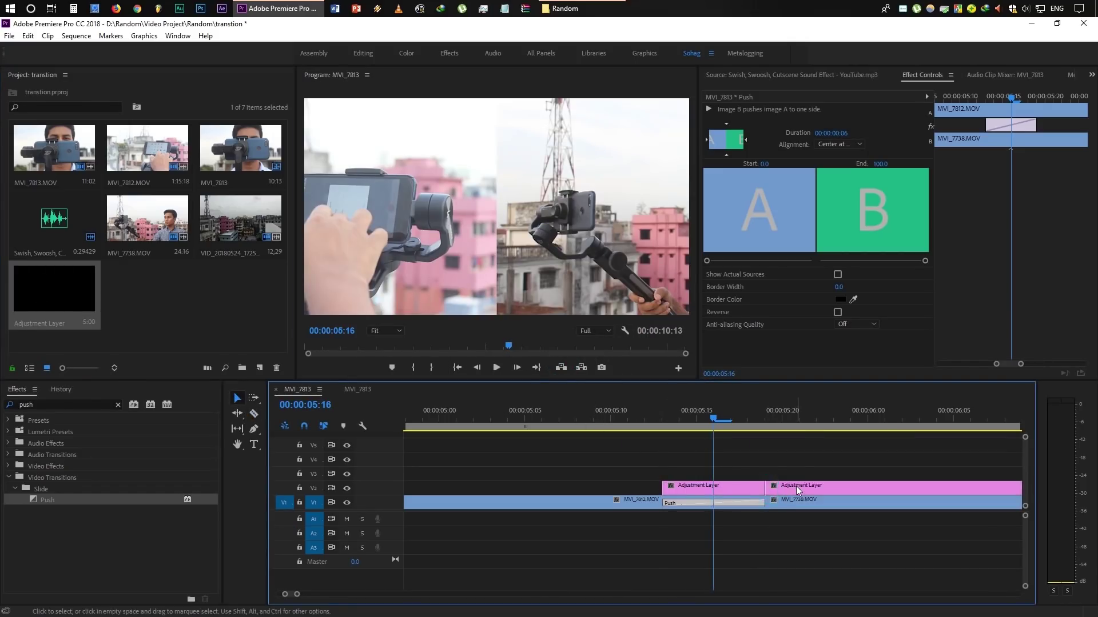
click(796, 486)
key(Delete)
Apply the Directional Blur effect to the trimmed adjustment layer
click(718, 488)
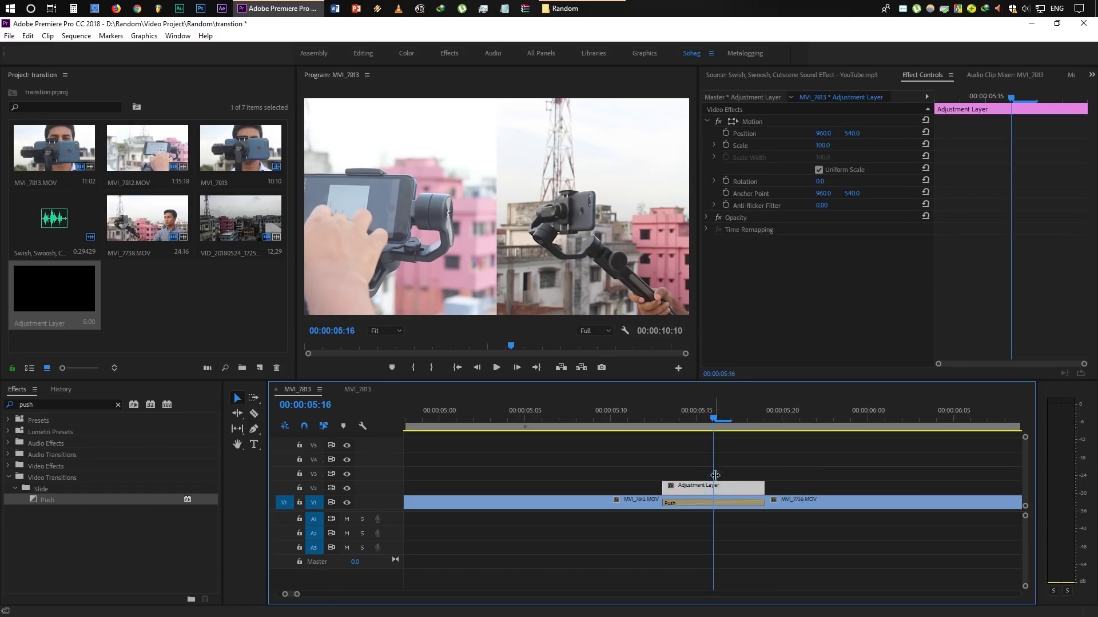
click(118, 405)
text(direc)
click(68, 489)
drag(69, 488, 697, 489)
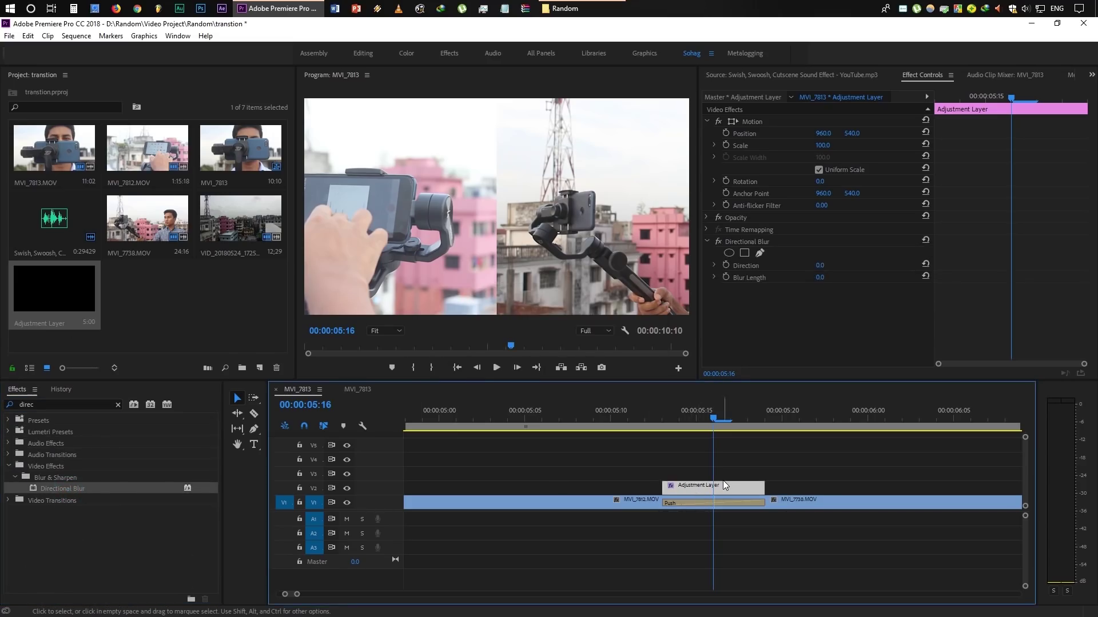
Set the Directional Blur direction to 90° and the blur length to 80
click(820, 265)
text(90)
key(Return)
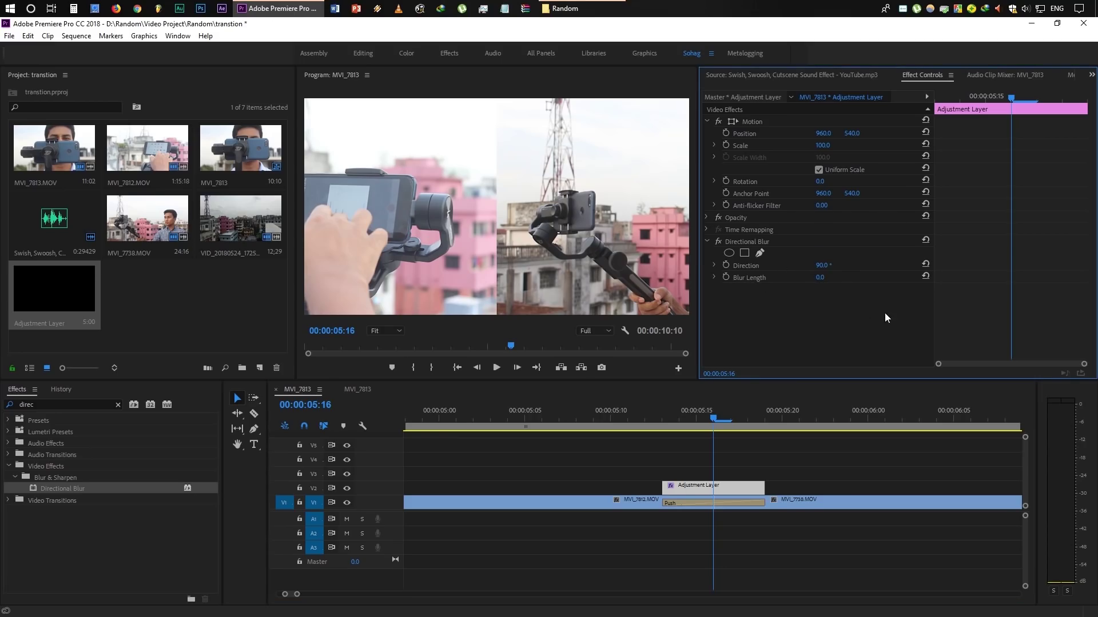
mouse_move(817, 277)
mouse_down()
mouse_move(864, 277)
mouse_move(829, 278)
mouse_up()
text(100)
key(Return)
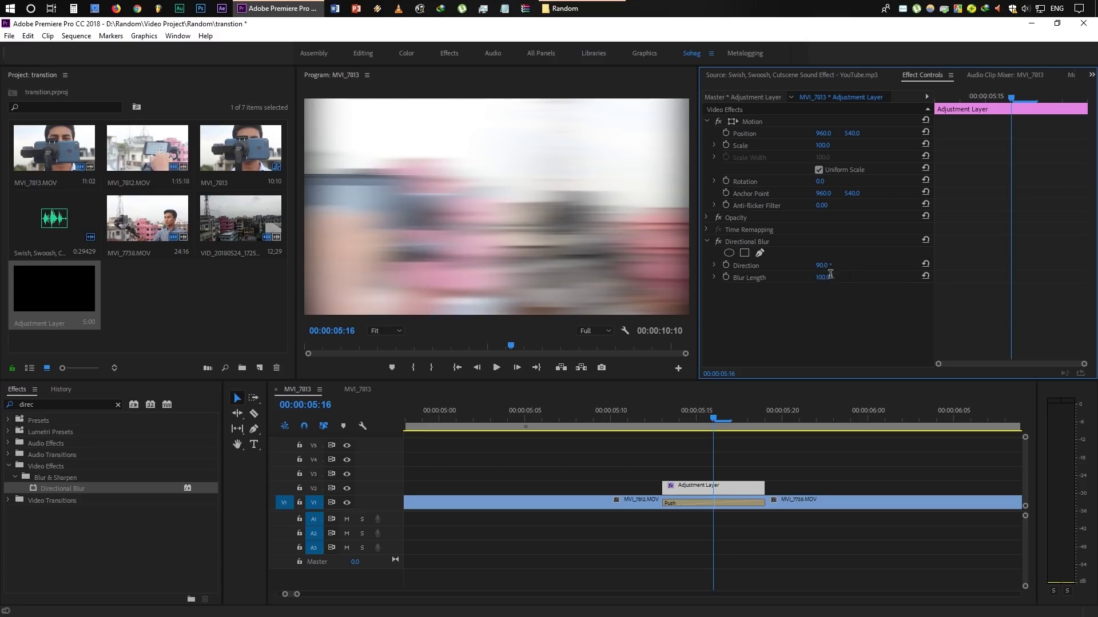
text(80)
key(Return)
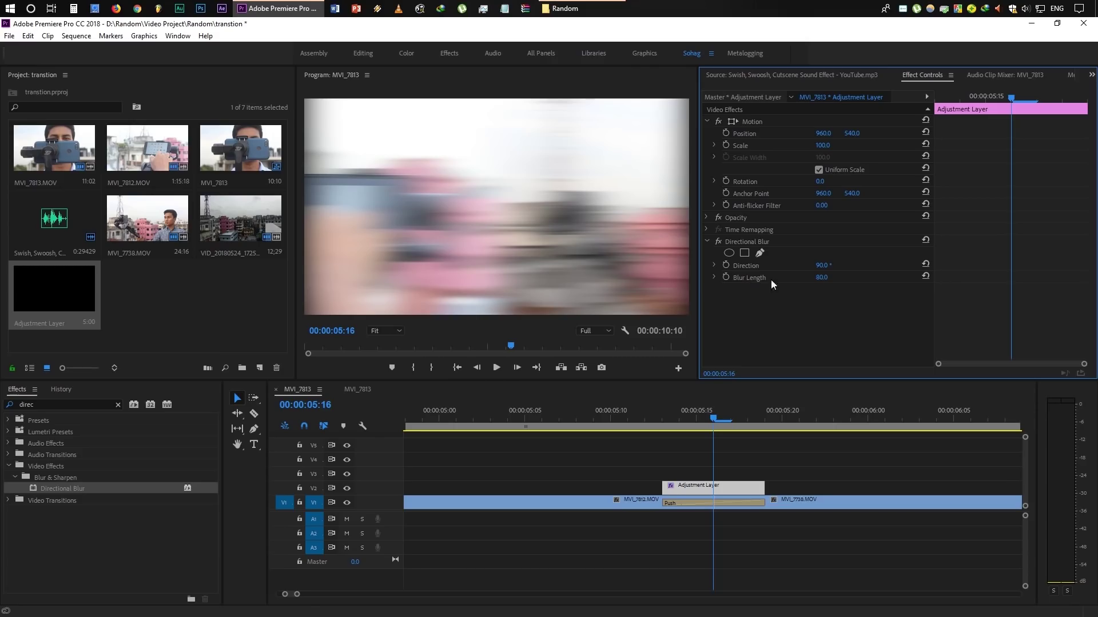
Keyframe Blur Length at 80 for 05:16, with 0 at 05:13 and 05:19
click(726, 278)
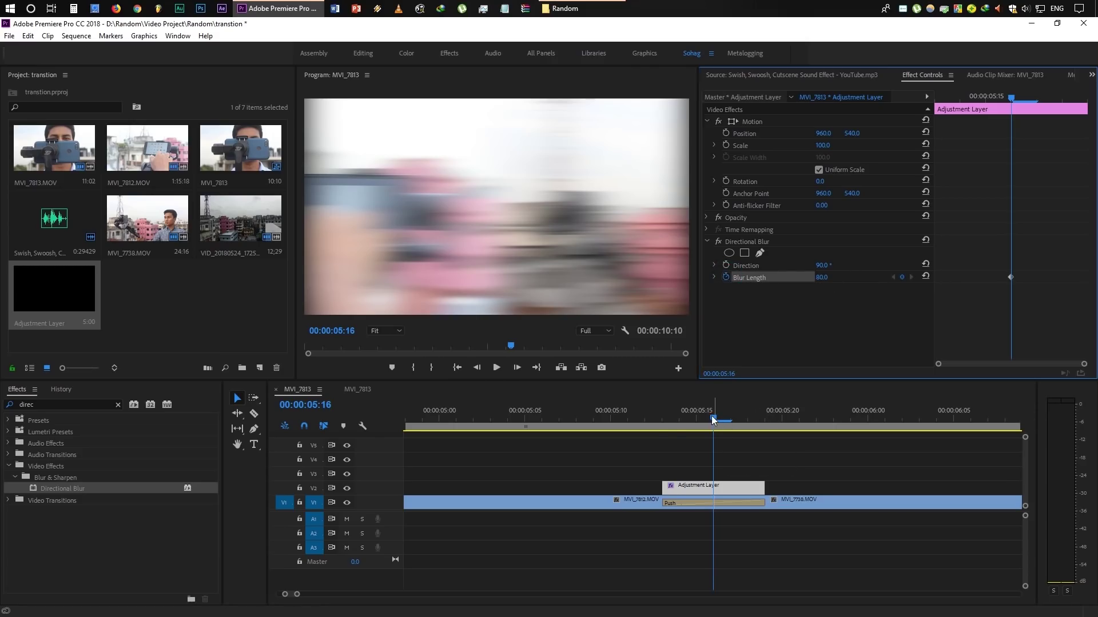
drag(712, 416, 664, 424)
click(819, 278)
text(0)
key(Return)
click(763, 416)
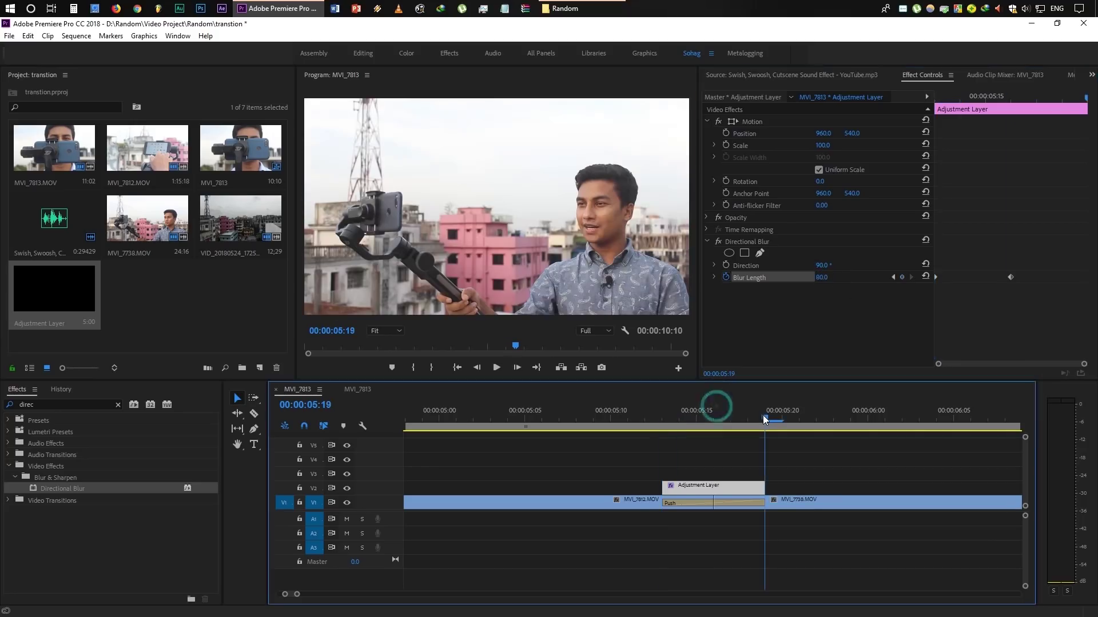
click(821, 277)
text(0)
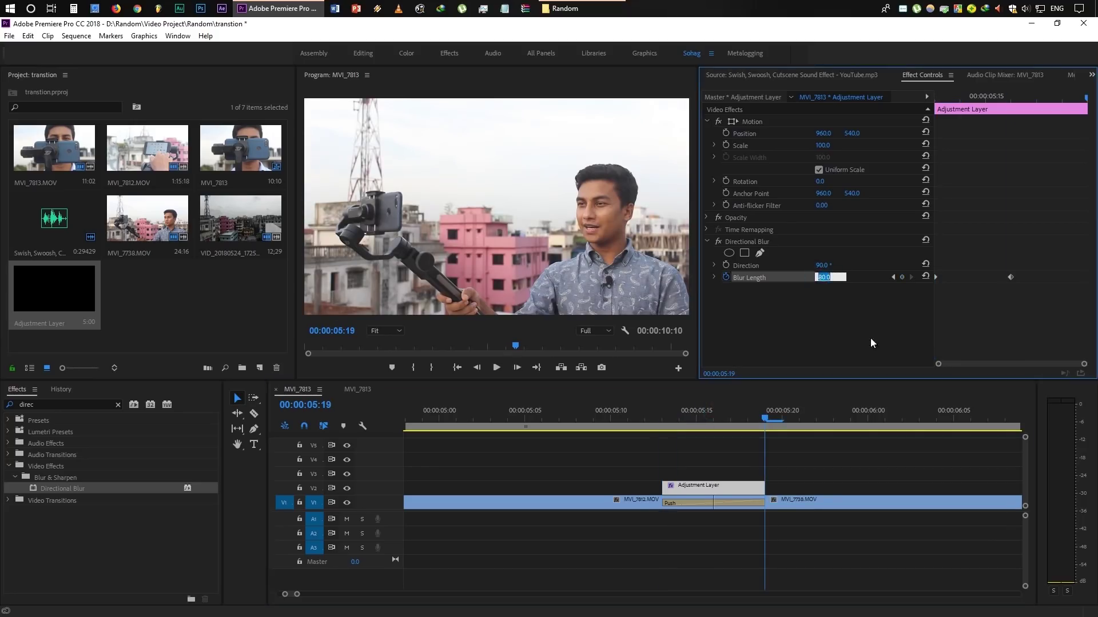
key(Return)
Scrub through the cut and play the blur ramp back from 05:10
drag(661, 417, 765, 441)
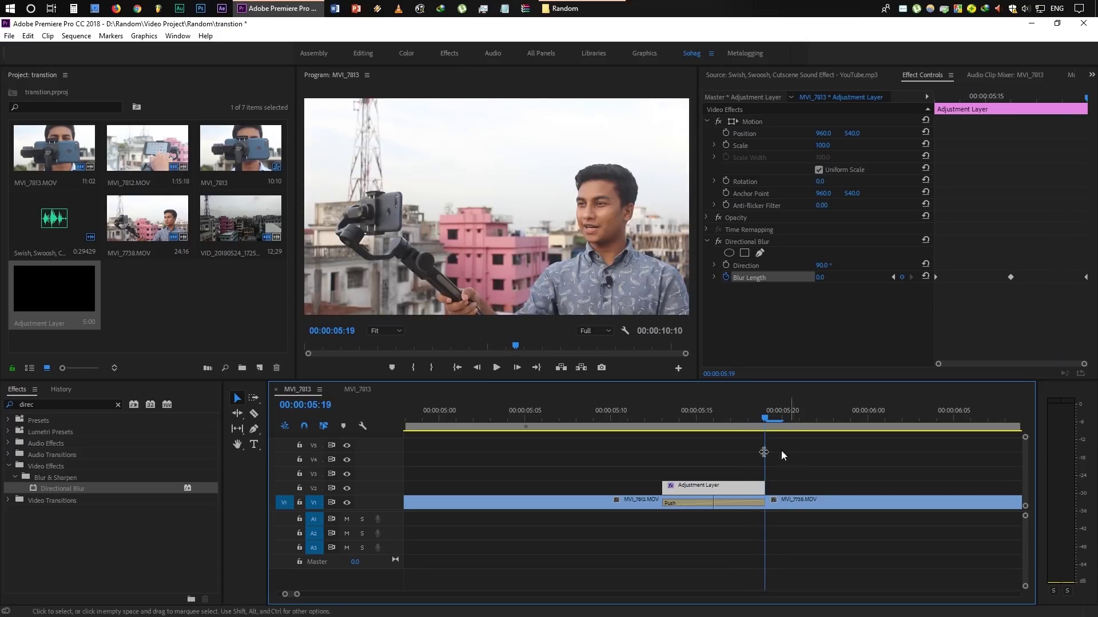
click(622, 413)
click(743, 444)
key(space)
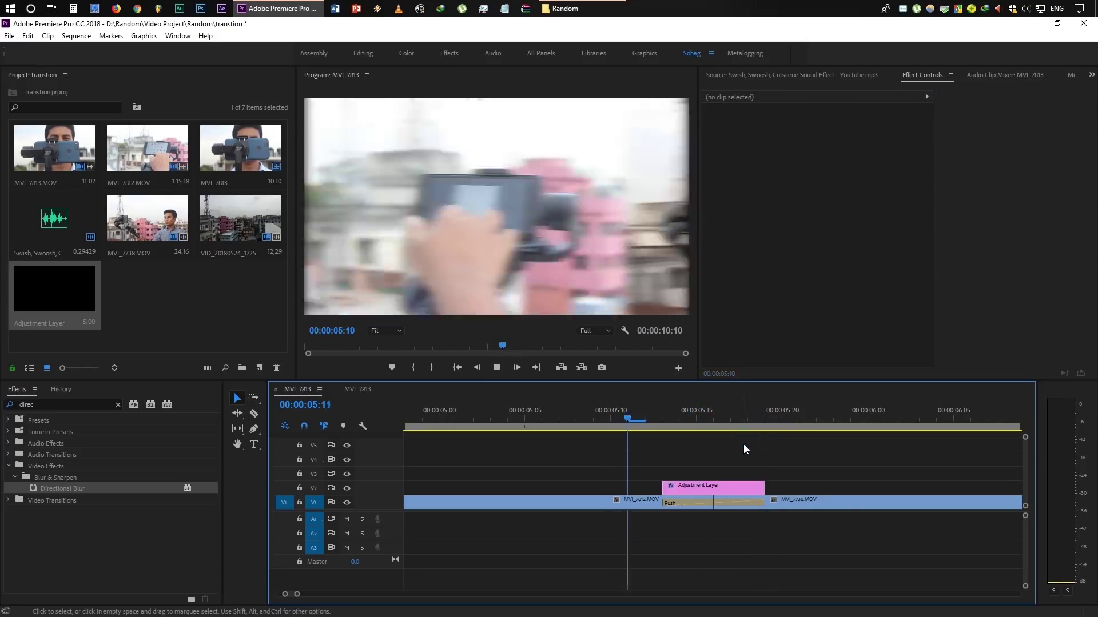
Replay the blurred transition from just before the cut, leaving the playhead at 05:16
key(space)
key(minus)
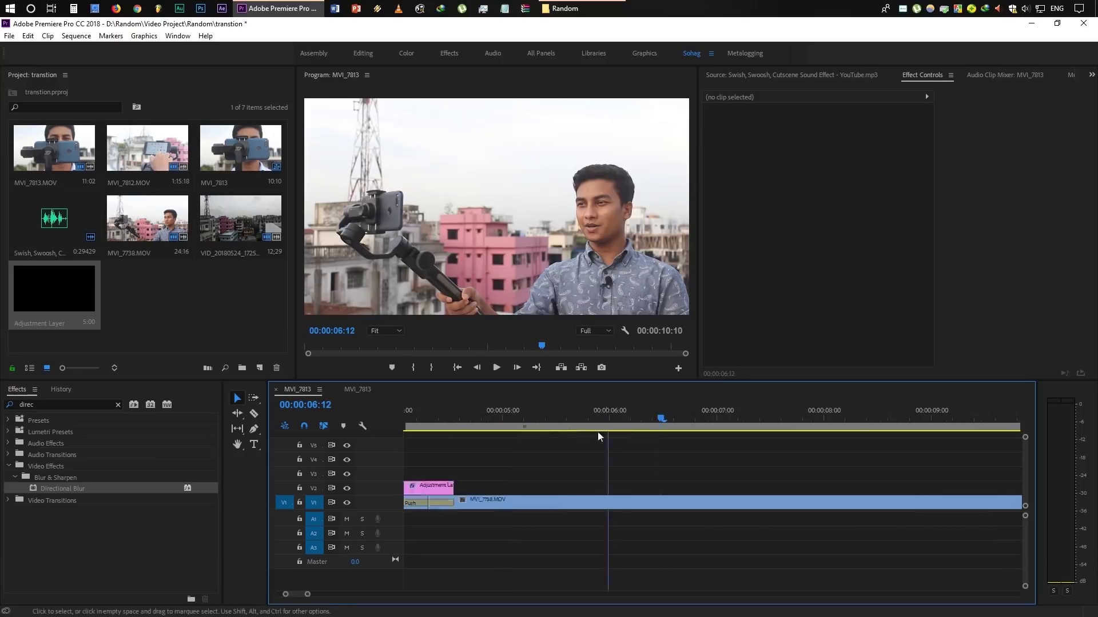
click(549, 418)
key(space)
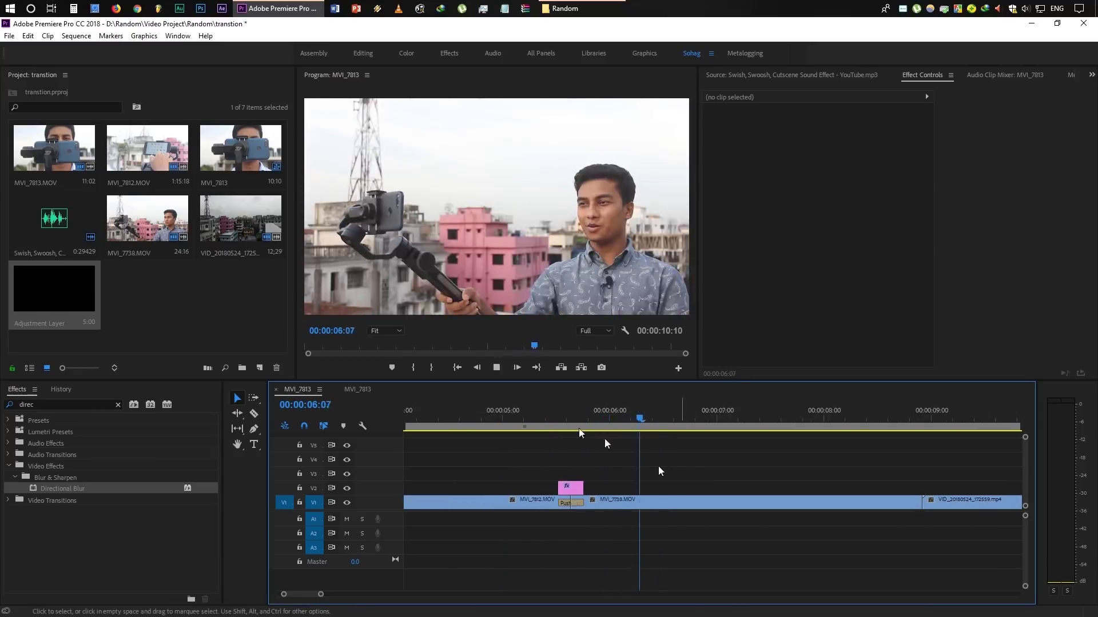
click(540, 414)
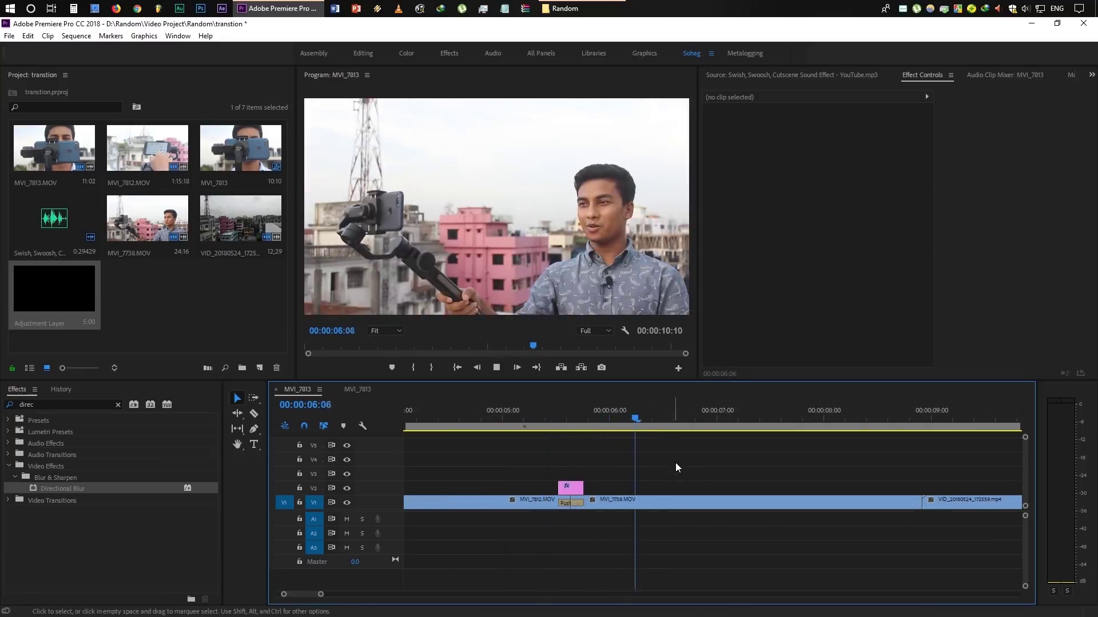
click(565, 412)
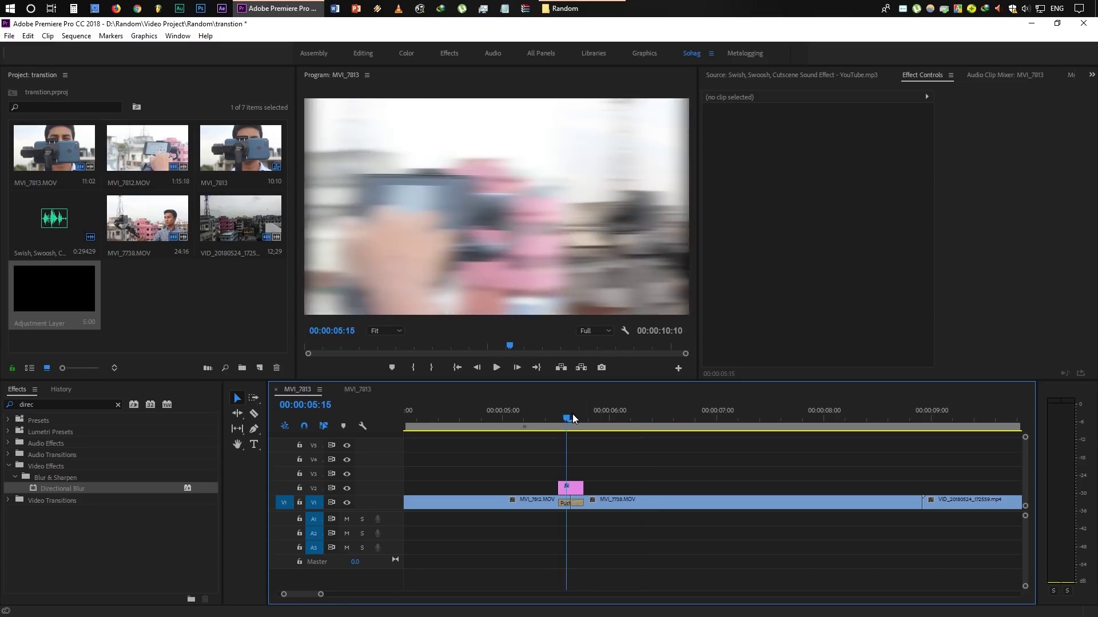
click(572, 413)
Load the Swish sound in the Source Monitor, play it, and mark In 03;03, Out 03;20
double_click(57, 223)
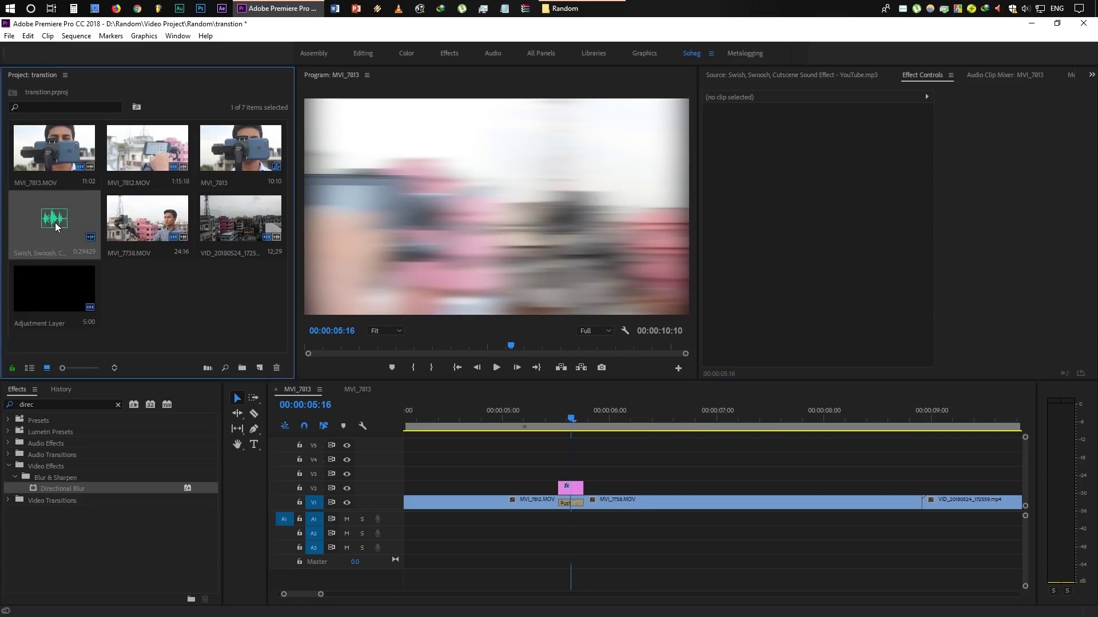
click(800, 267)
key(space)
click(804, 265)
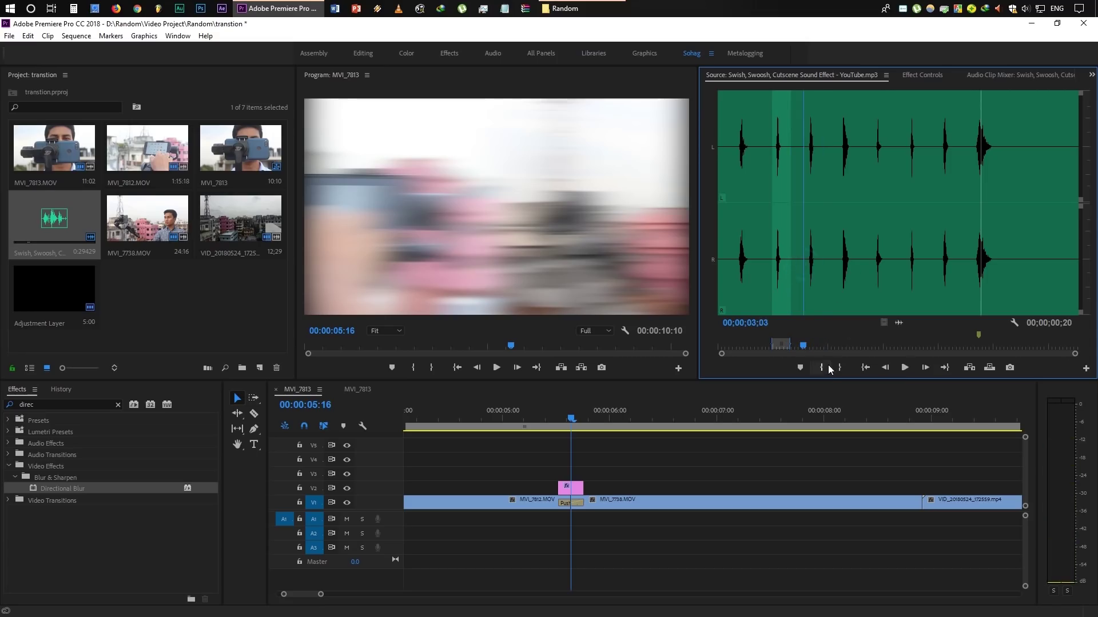
click(819, 277)
click(839, 367)
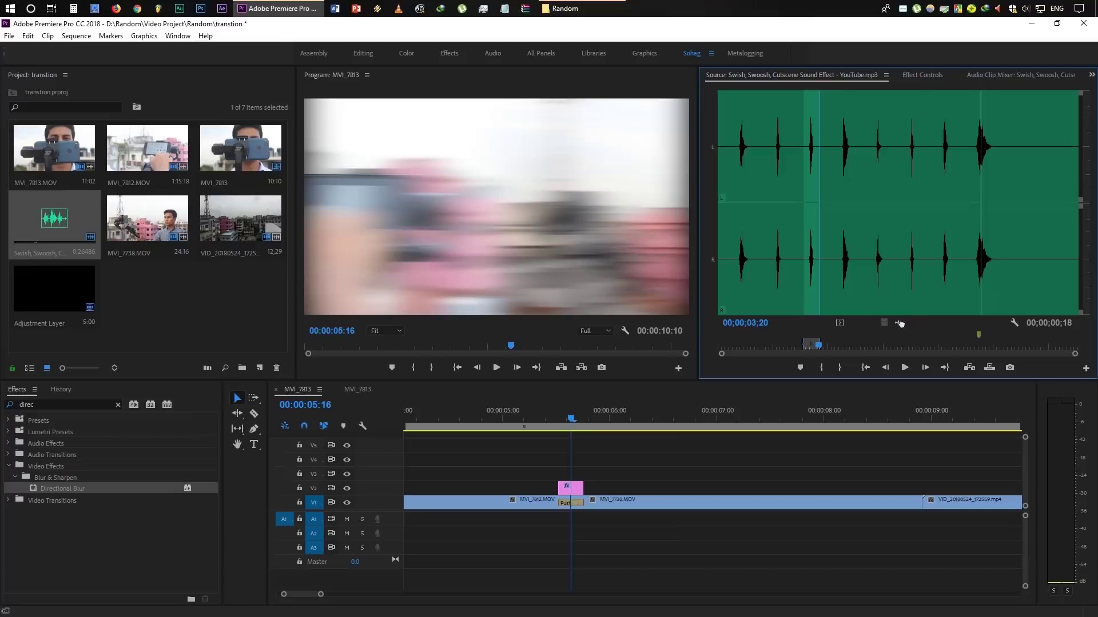
Drop the marked swoosh onto A1 under the Push transition, preview it from 05:12, then zoom out
drag(898, 322, 543, 521)
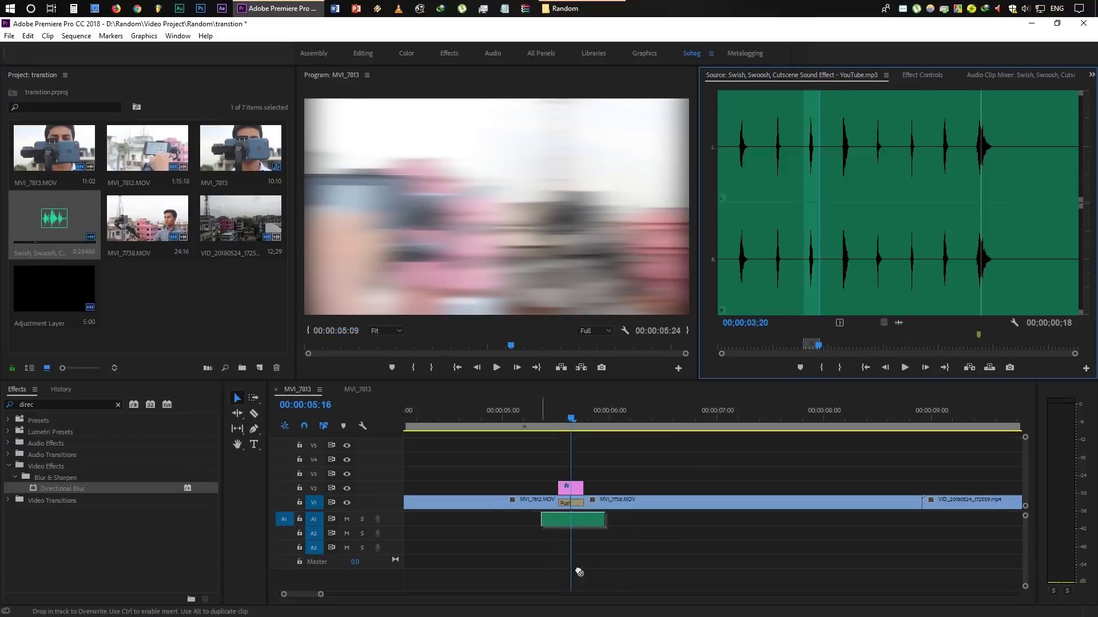
click(554, 421)
key(space)
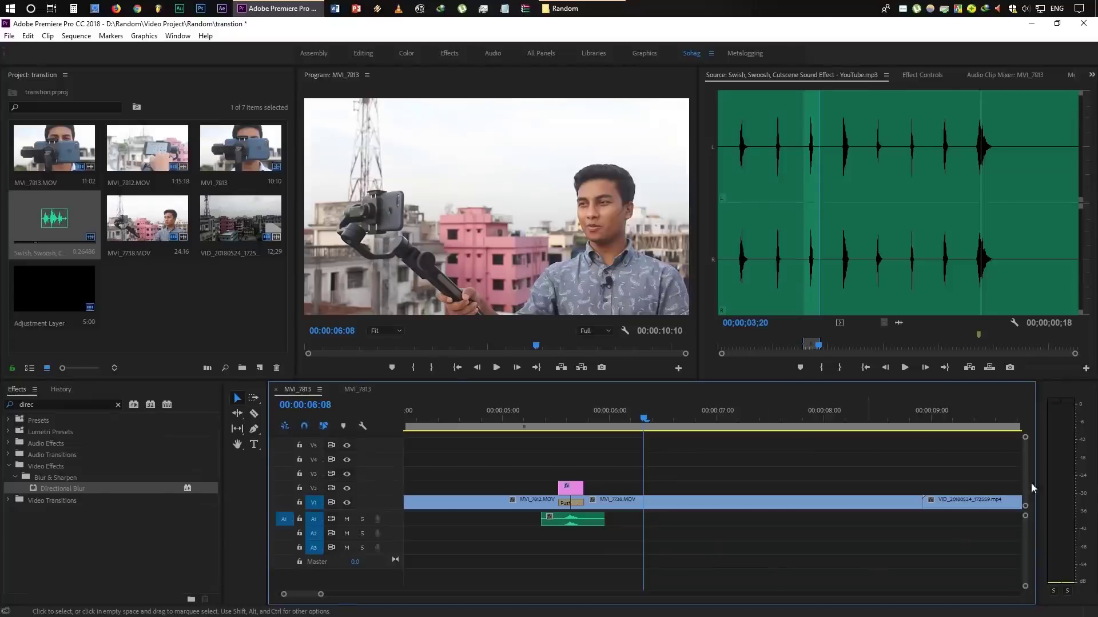
key(minus)
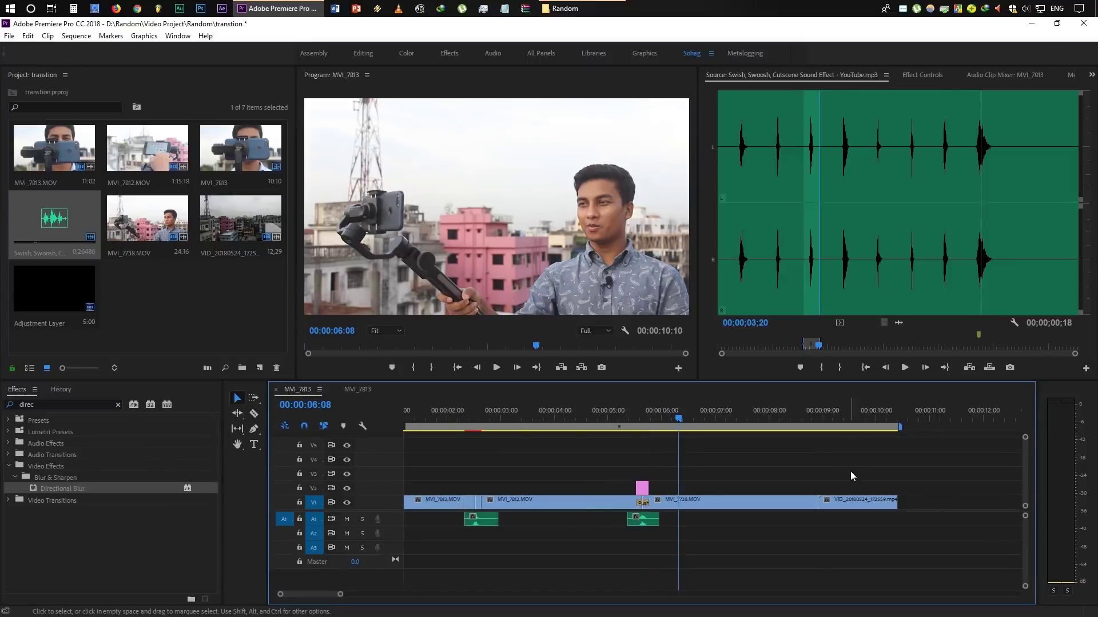
click(821, 417)
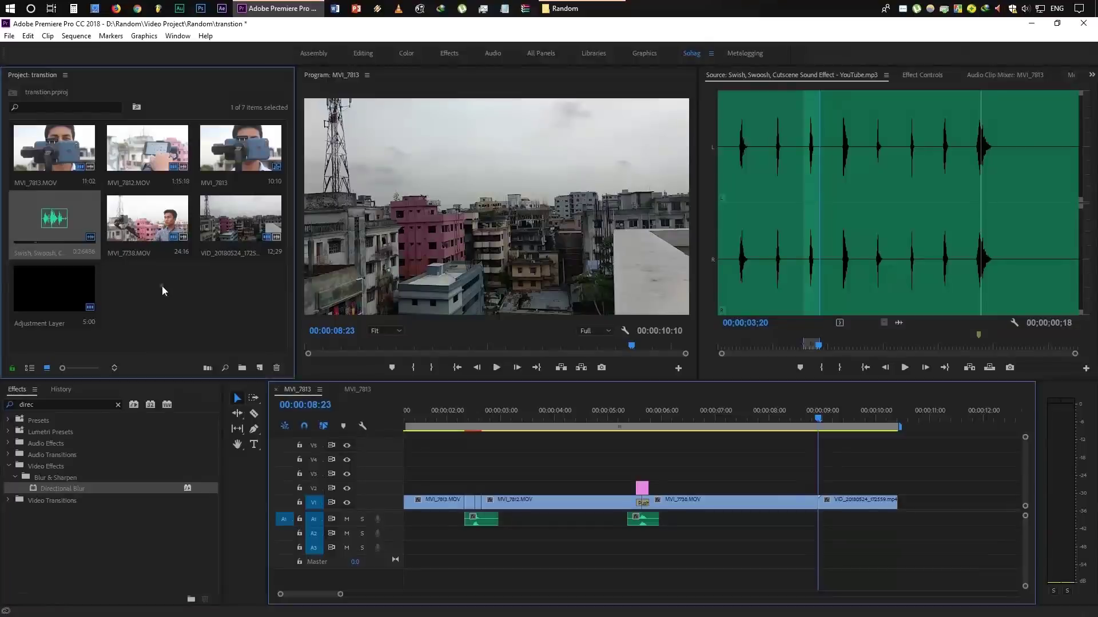
Create a 1920×1080 red (D31F1F) Color Matte with the default name and drop it on V2 near 08:23
right_click(162, 286)
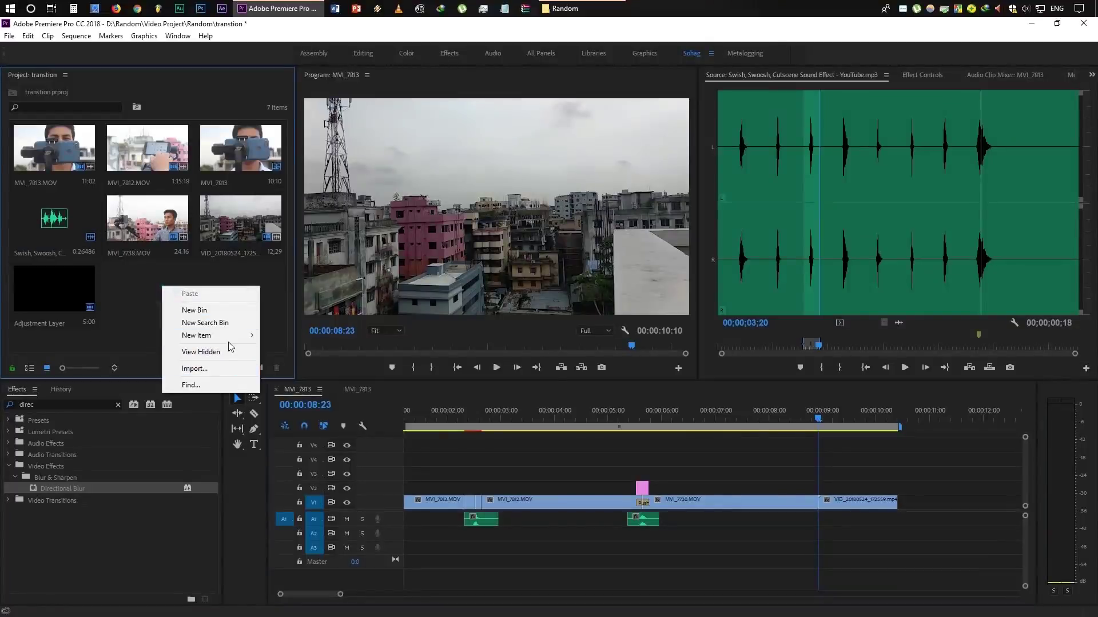
mouse_move(251, 337)
click(335, 423)
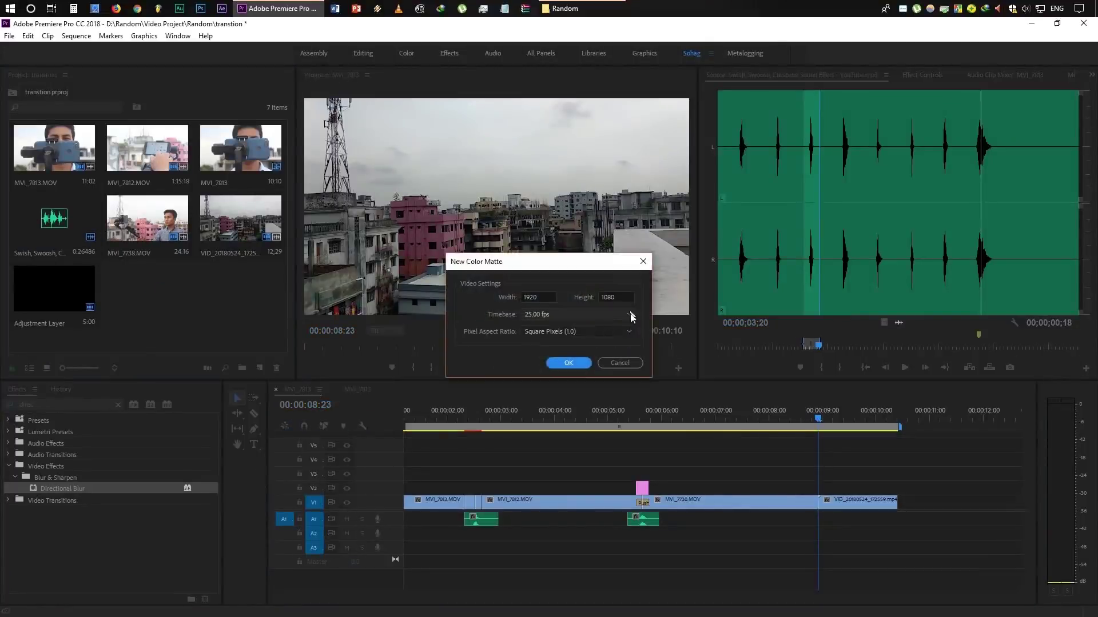
click(557, 360)
drag(552, 373, 545, 388)
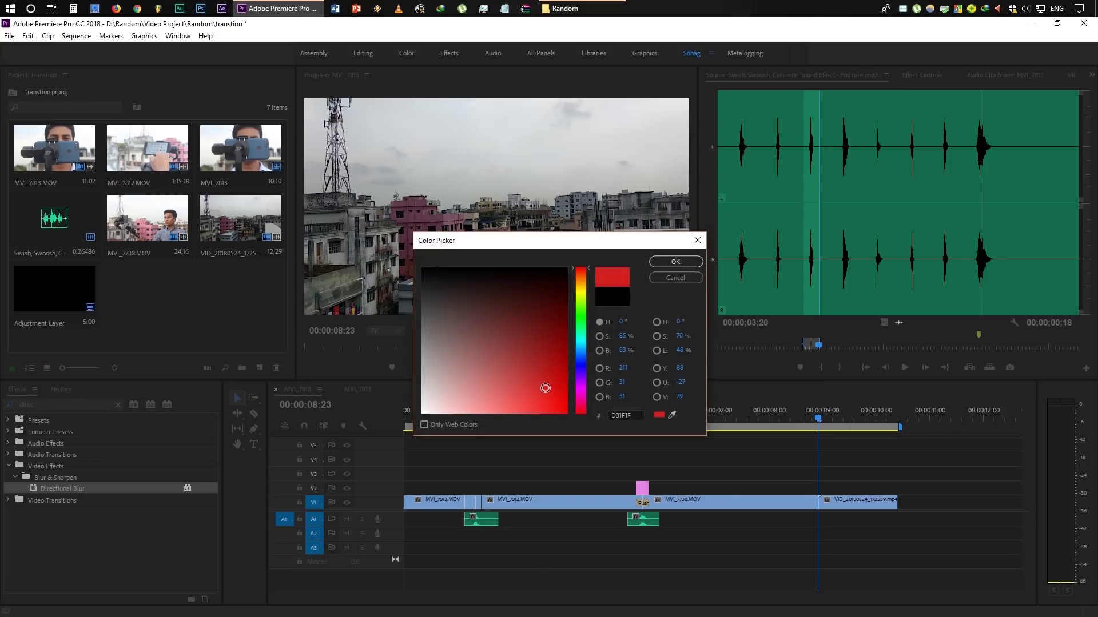
click(678, 262)
click(523, 340)
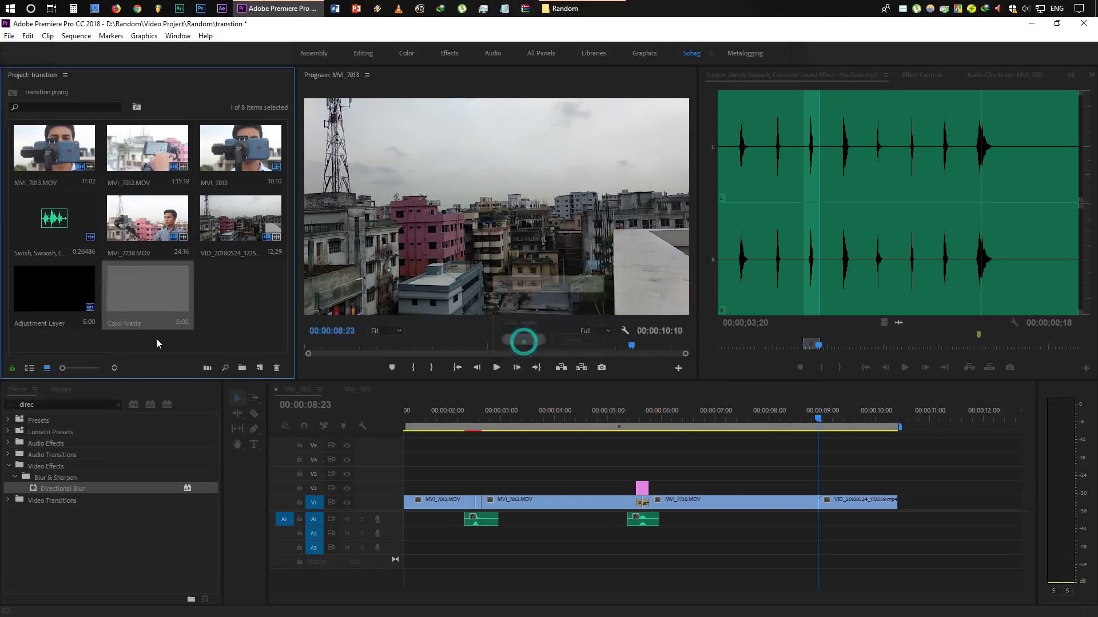
drag(145, 290, 794, 492)
Start the red matte at 08:20 on V2, split it at 09:01, and delete the remainder
key(=)
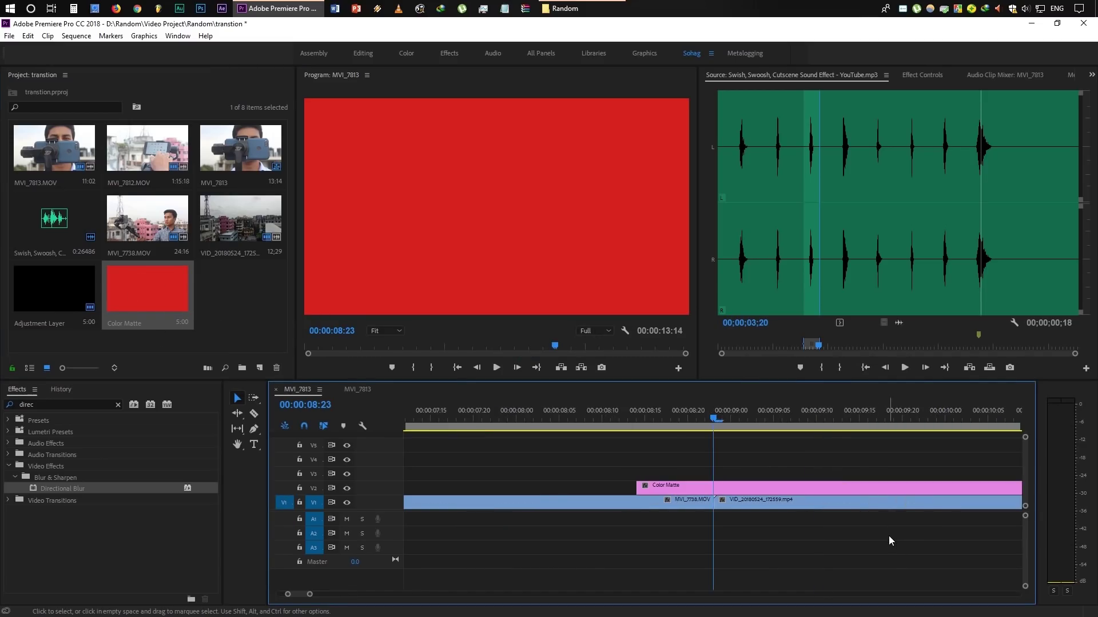
key(Left)
key(Left)
key(Left)
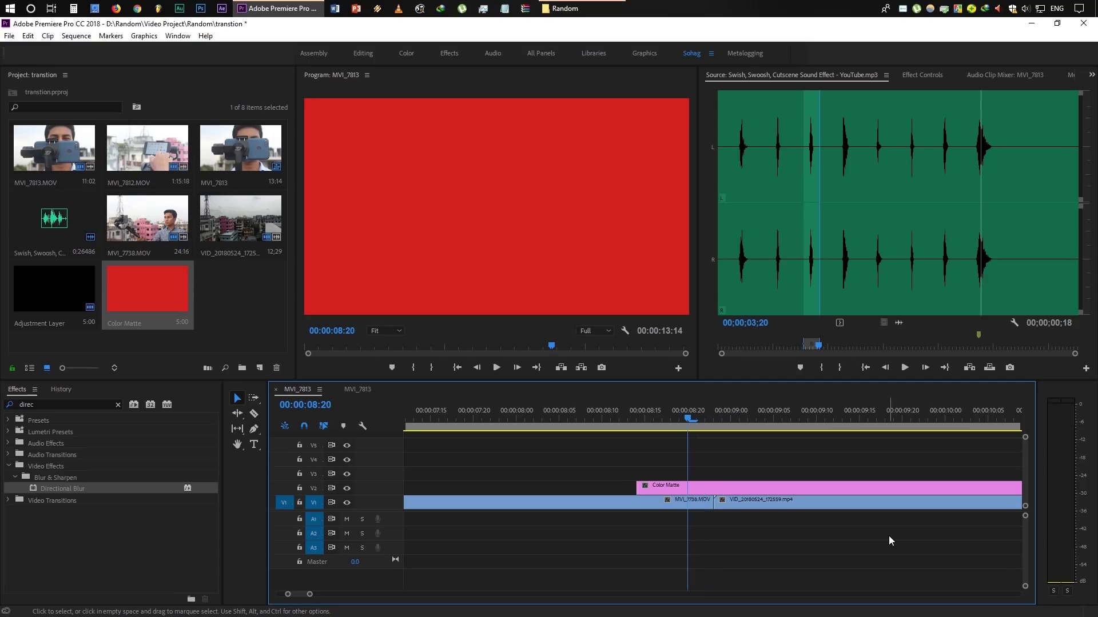
drag(731, 486, 769, 491)
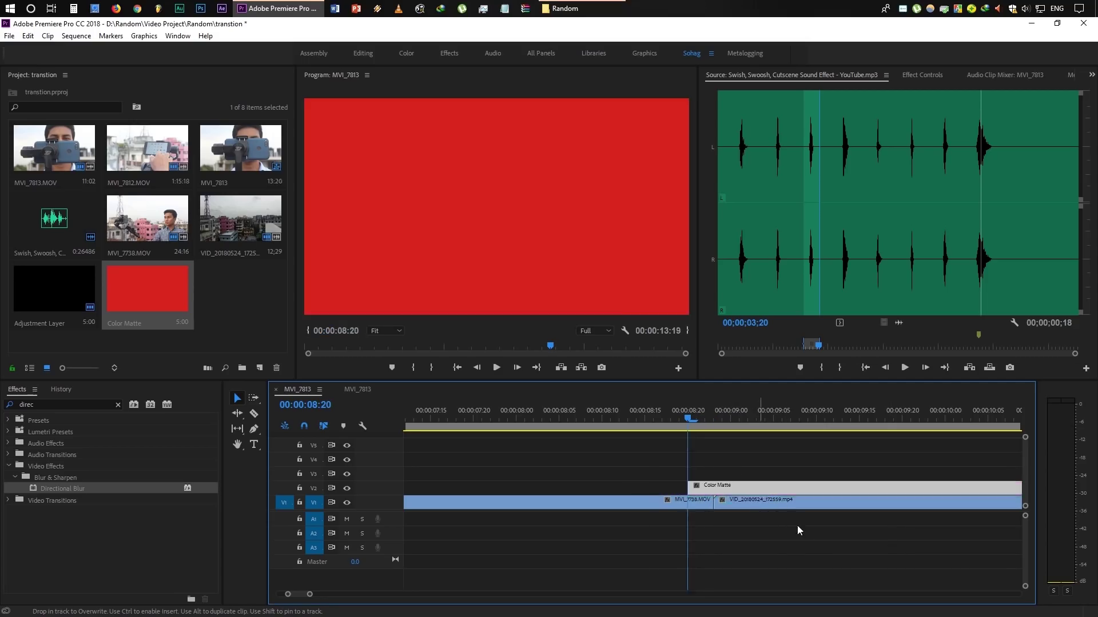
key(Right)
key(Right)
key(Right)
key(Right)
key(Right)
key(Right)
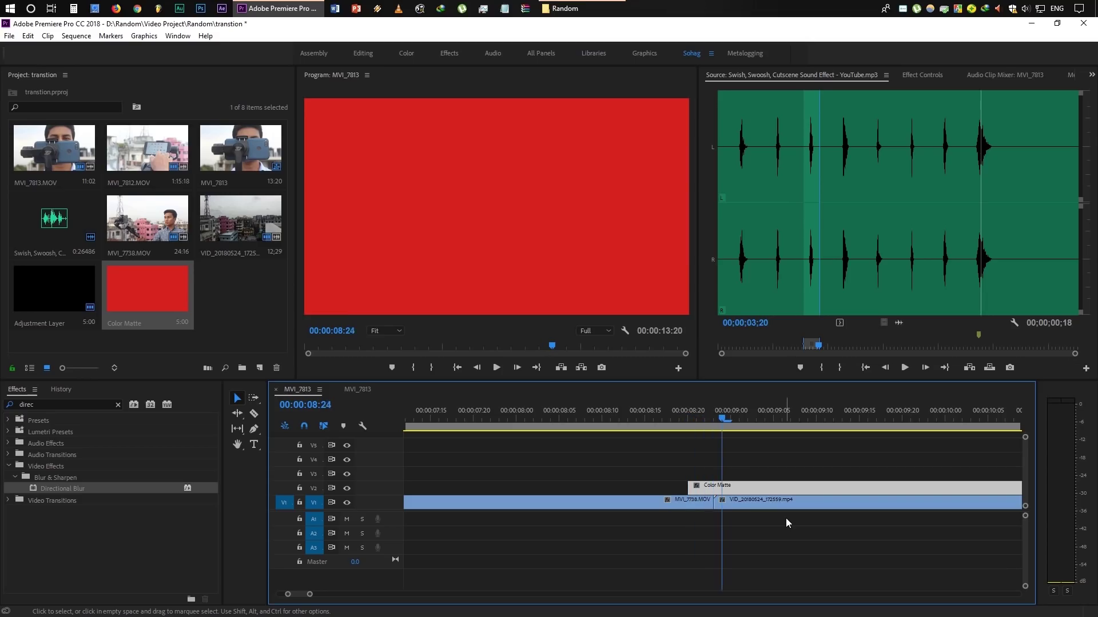
key(ctrl+k)
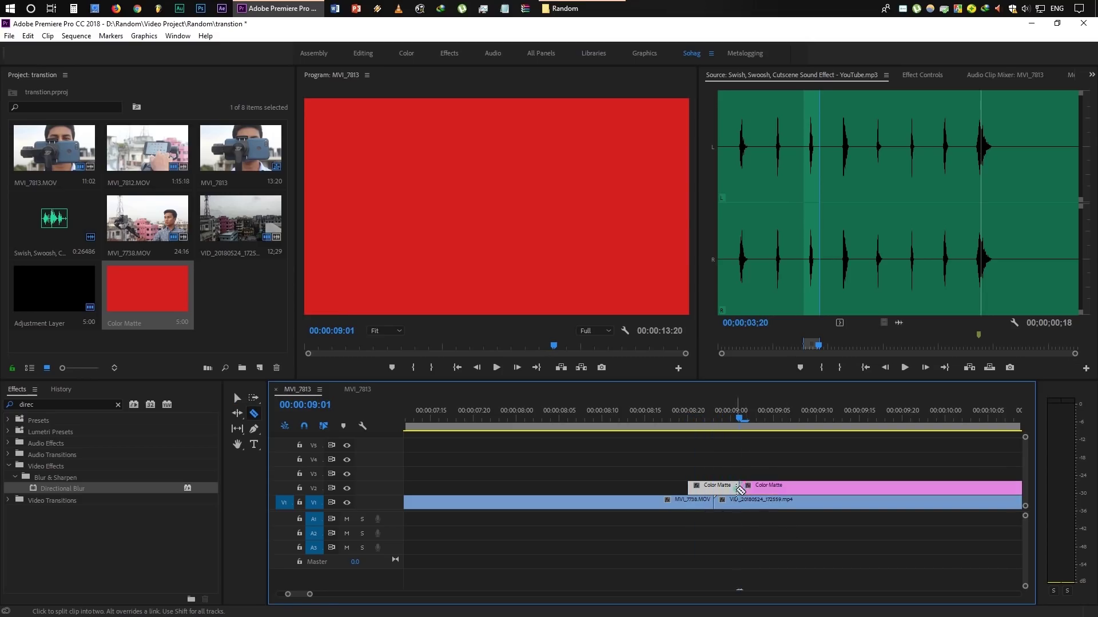
click(770, 484)
key(Delete)
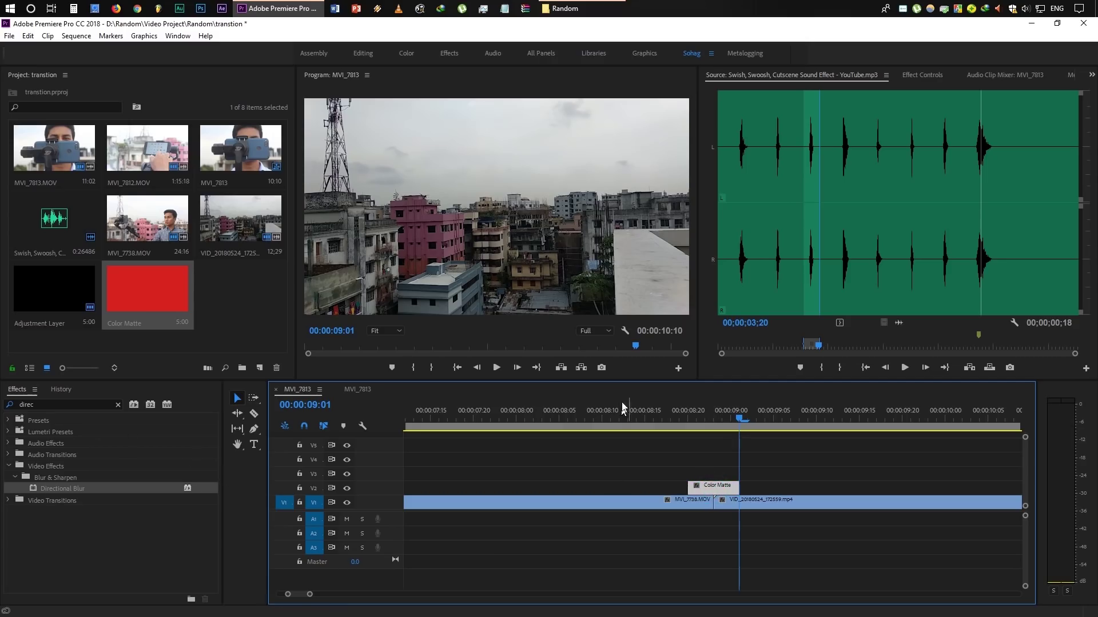
mouse_move(695, 430)
mouse_down()
mouse_move(684, 435)
mouse_move(716, 436)
mouse_up()
Add Push transitions to the start and end of the red V2 matte and scrub to preview
click(119, 405)
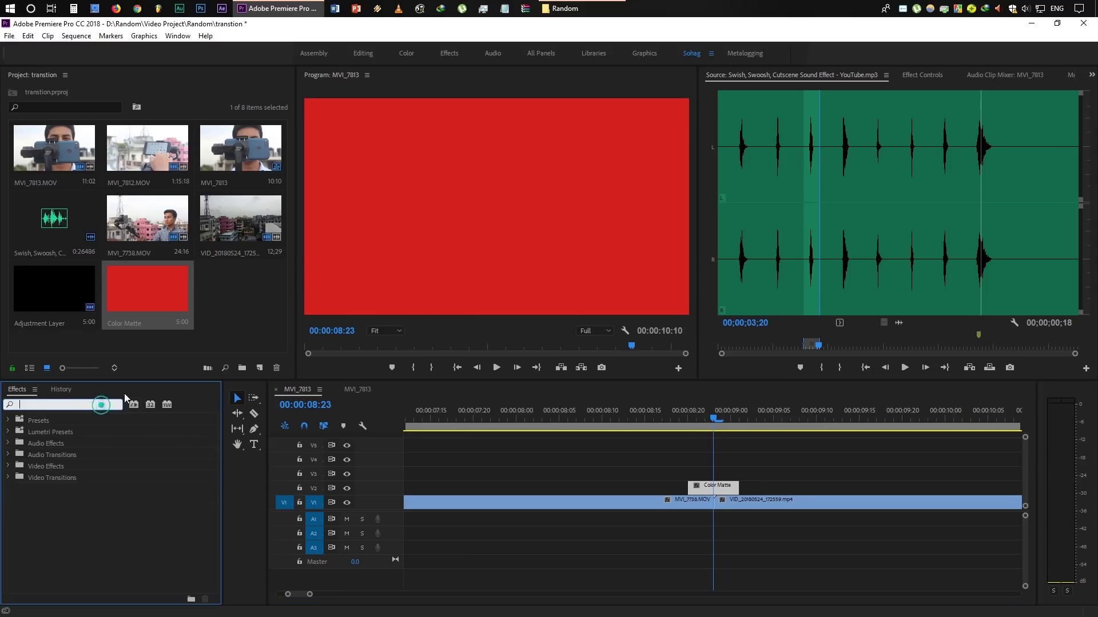
text(push)
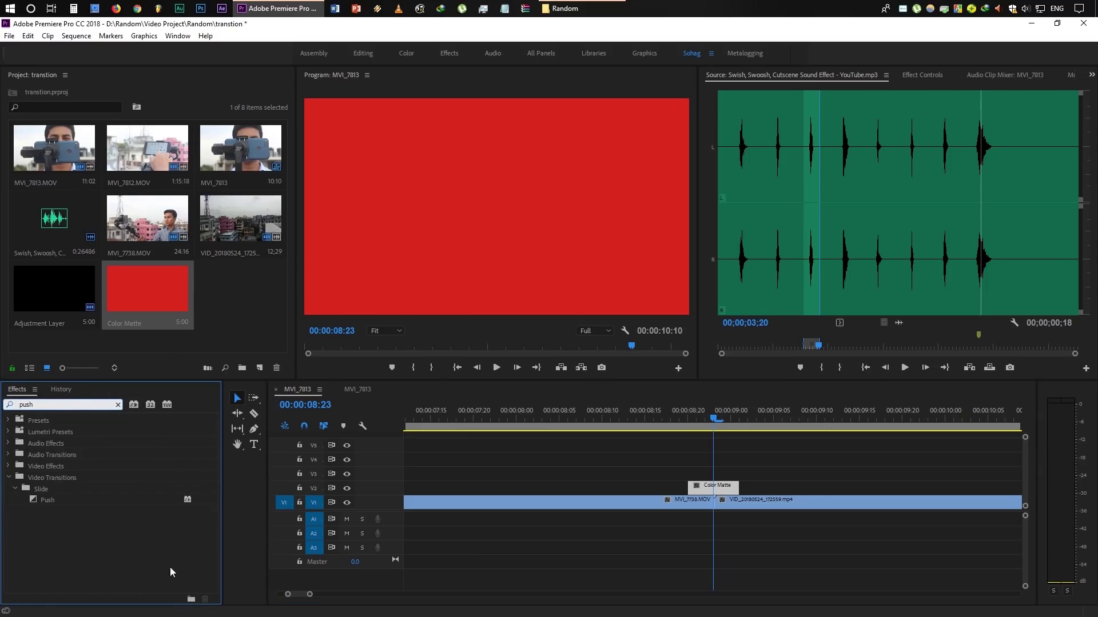
drag(52, 497, 699, 497)
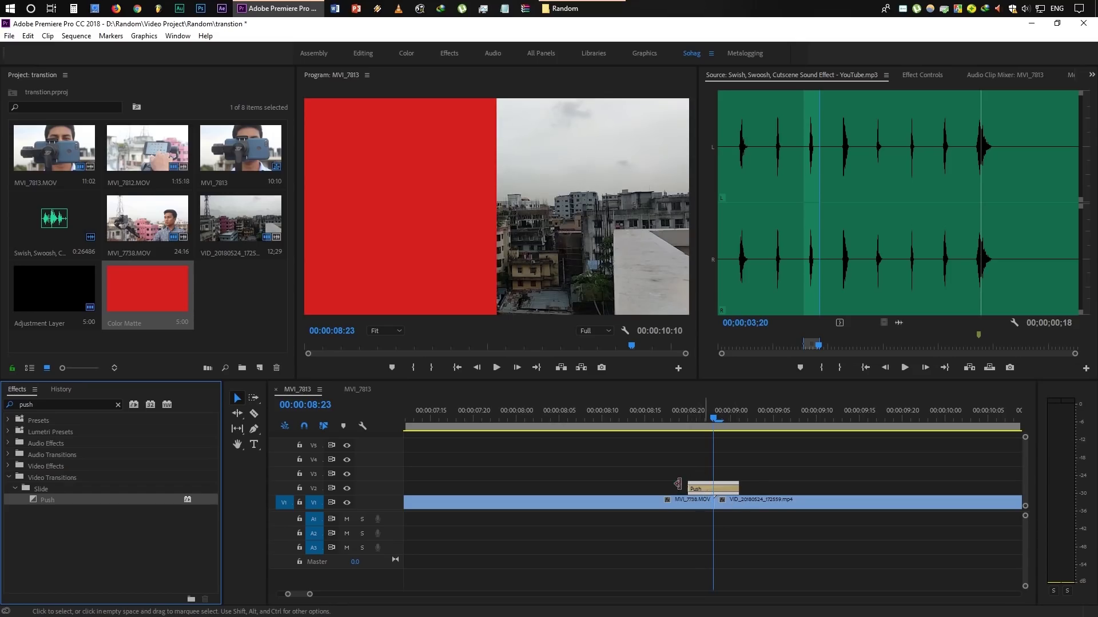
drag(736, 488, 733, 493)
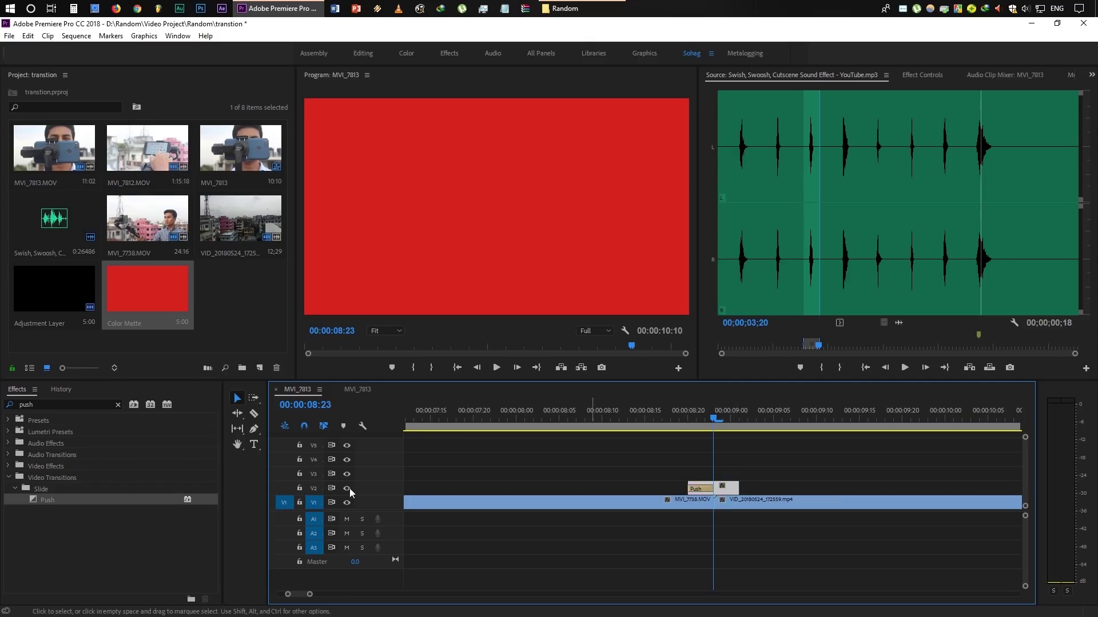
drag(53, 501, 736, 497)
drag(700, 423, 746, 454)
click(131, 292)
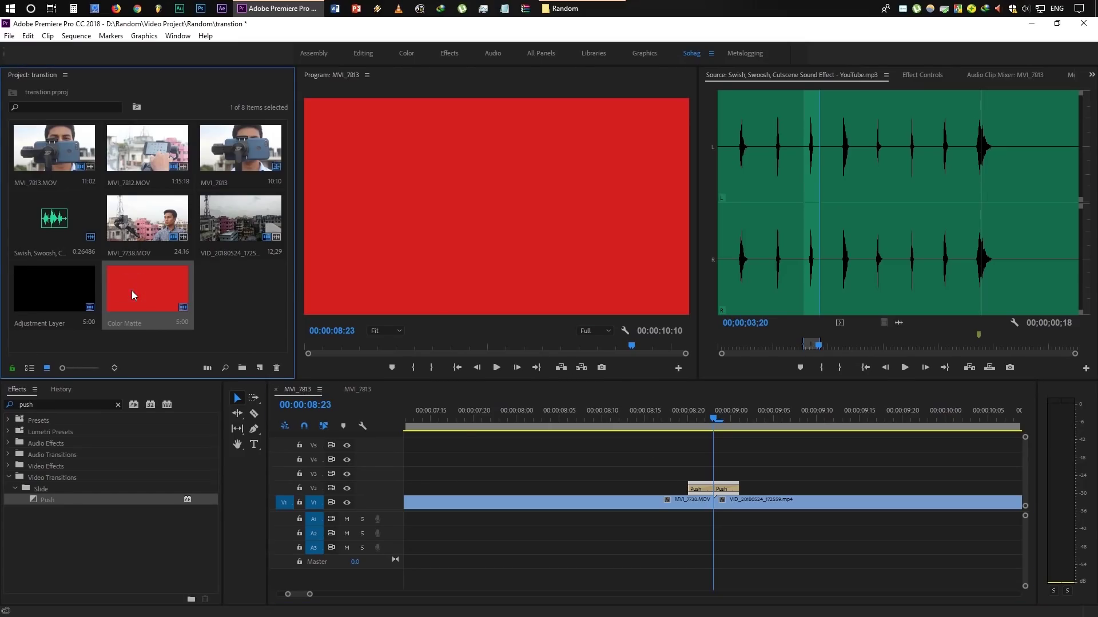
Paste a copy of the Color Matte and change the copy's colour to green in the Color Picker
key(ctrl+v)
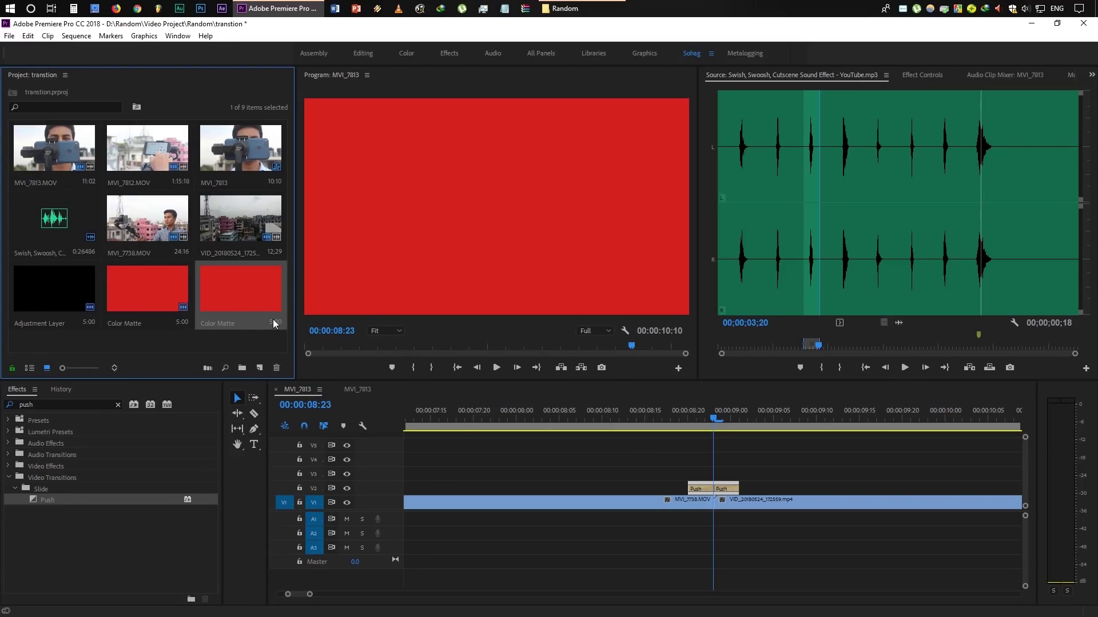
double_click(243, 290)
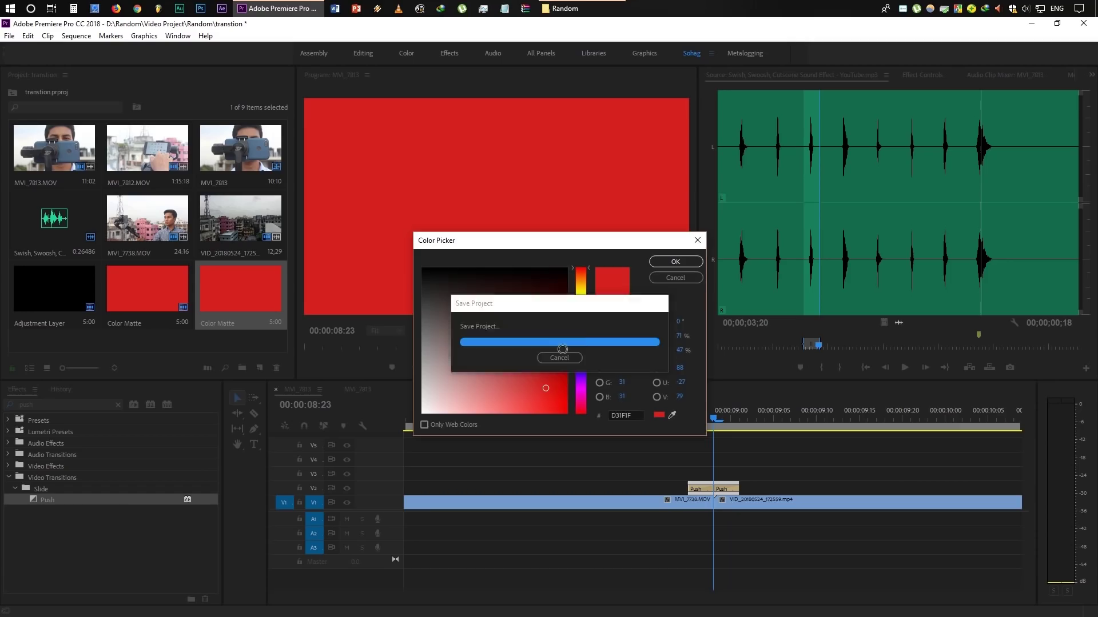
click(580, 315)
click(545, 388)
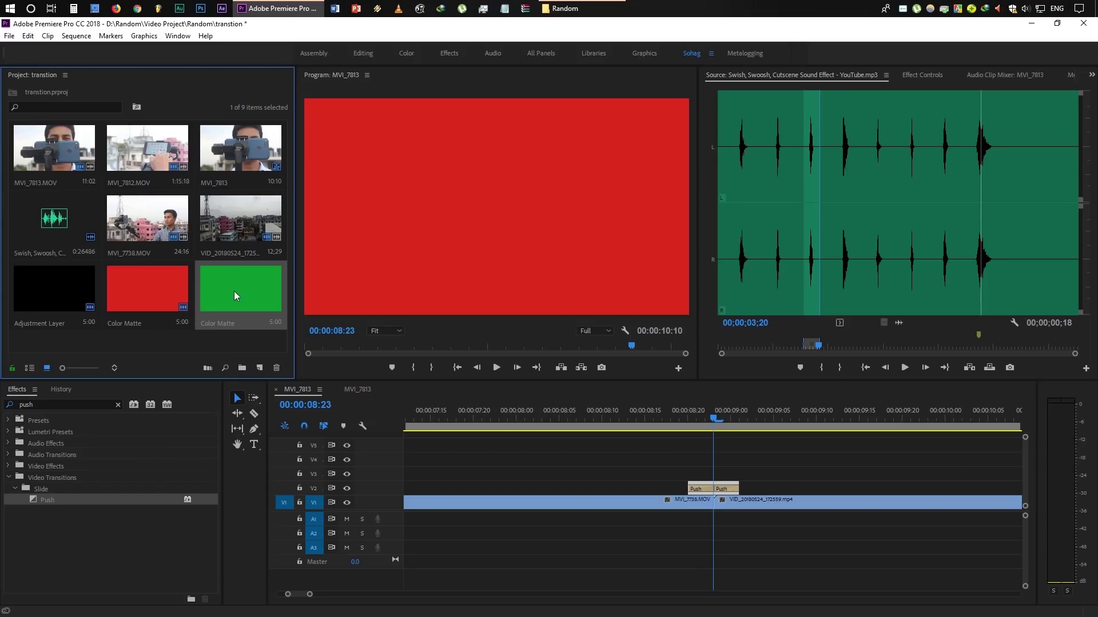
Place the green matte on V3 above the red one, trim its excess, and add Push at both ends
drag(235, 290, 750, 475)
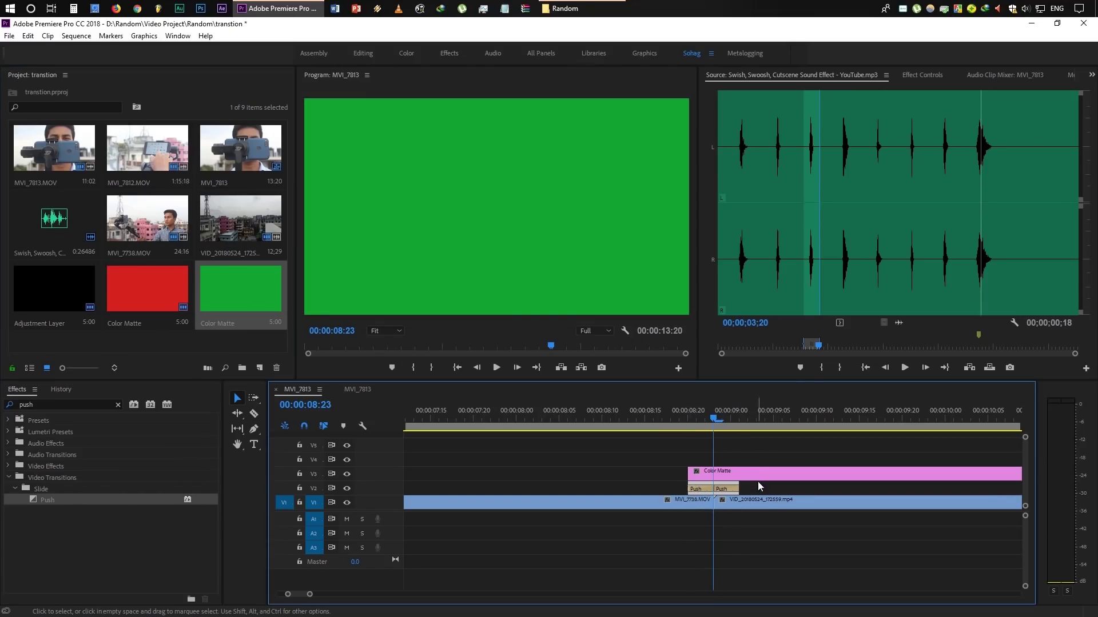
click(786, 476)
key(Delete)
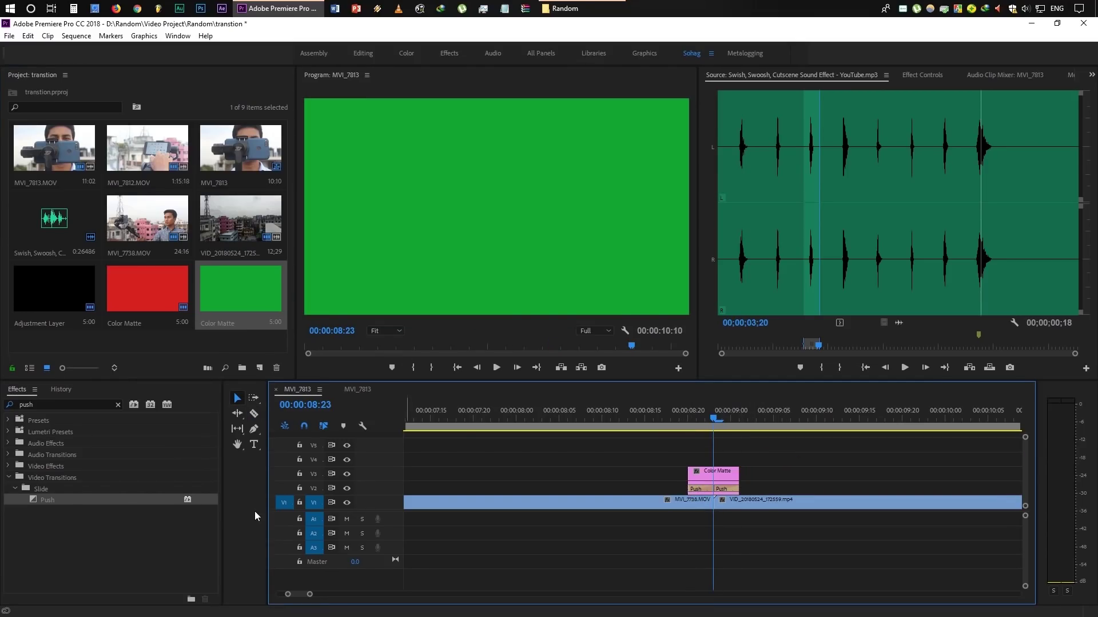
drag(51, 499, 125, 507)
mouse_move(696, 481)
mouse_down()
mouse_move(726, 474)
mouse_move(713, 474)
mouse_up()
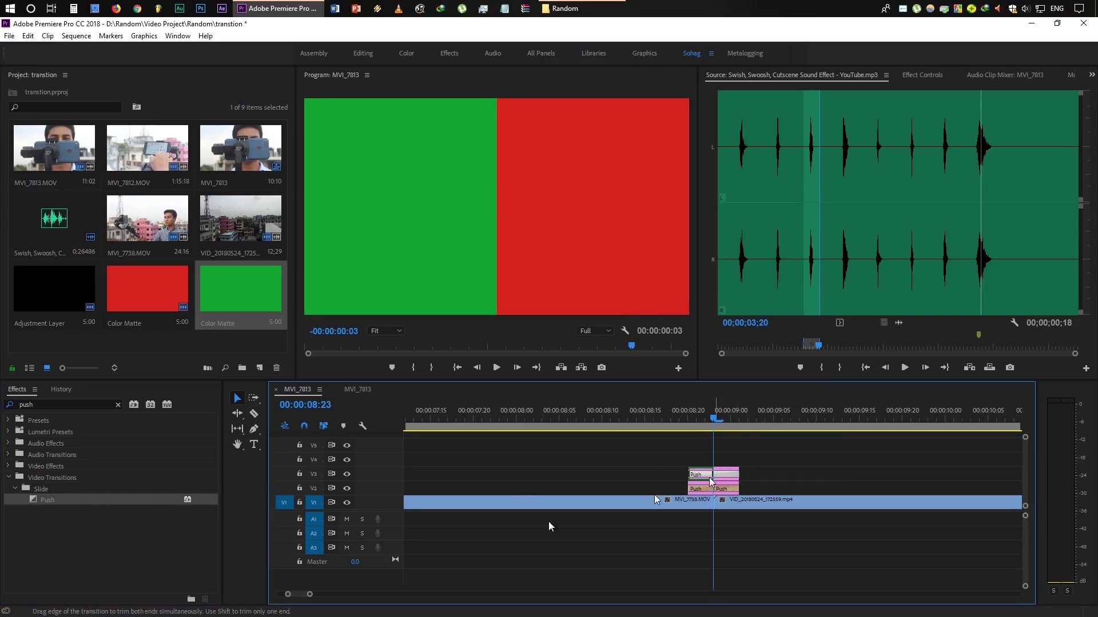
drag(54, 500, 737, 475)
Preview the stacked Push wipes and shift the green matte slightly later on V3
click(721, 476)
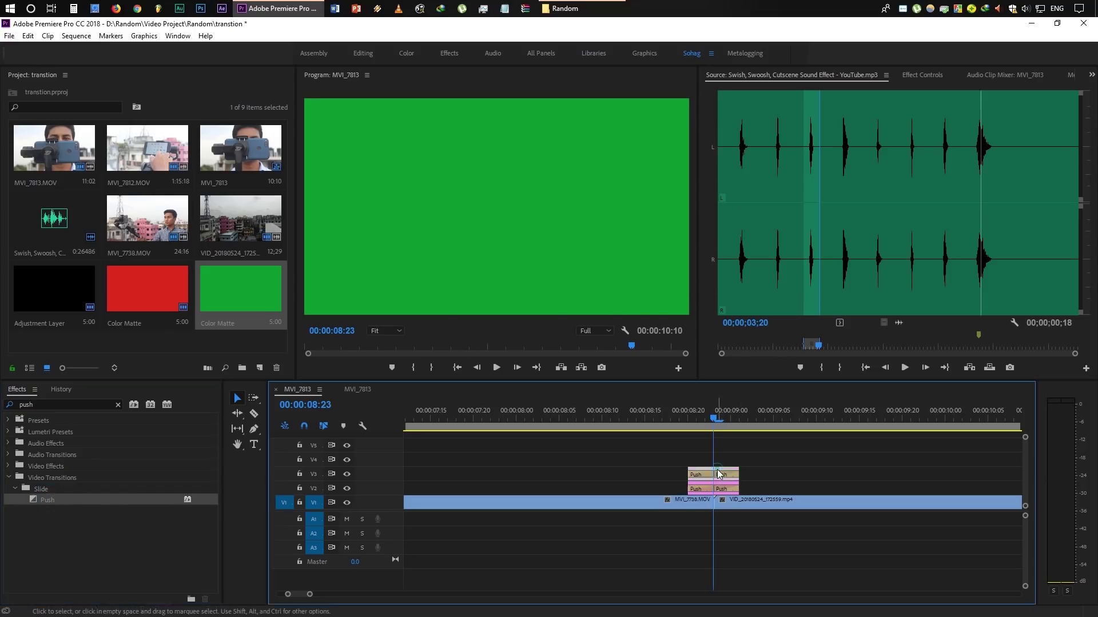
mouse_move(713, 420)
mouse_down()
mouse_move(666, 425)
mouse_move(696, 426)
mouse_up()
key(space)
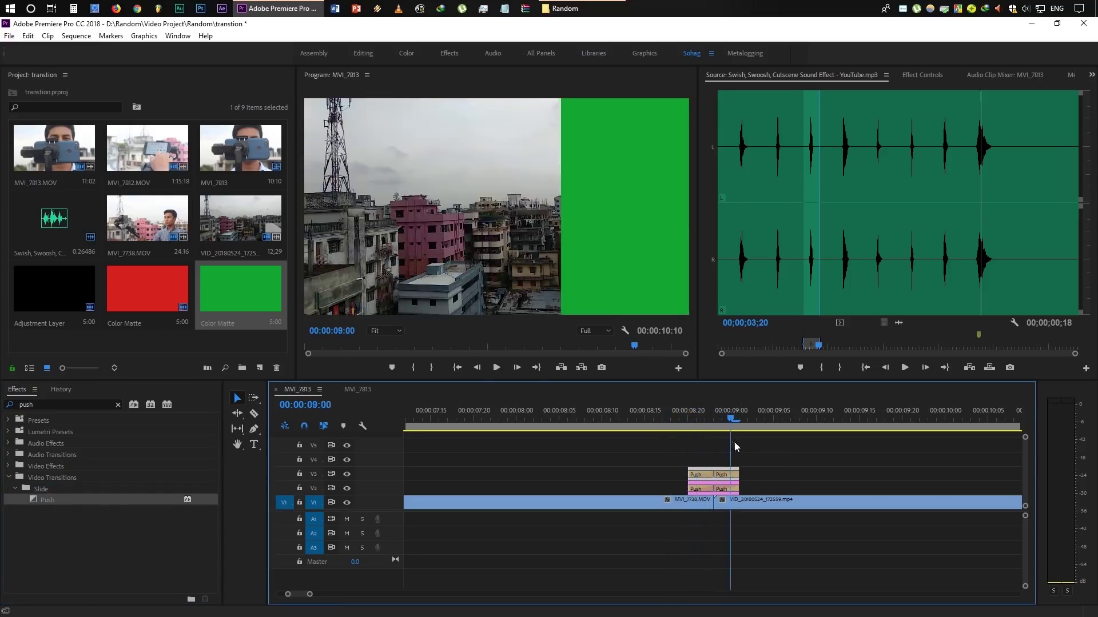
key(space)
drag(696, 472, 704, 472)
drag(697, 420, 720, 435)
Paste a copy of the green matte onto V4 and razor off its excess past the transitions
click(244, 301)
key(ctrl+c)
key(ctrl+v)
drag(84, 345, 697, 466)
key(c)
click(747, 459)
key(v)
click(778, 459)
key(Delete)
Add Push transitions to both ends of the V4 matte and offset it slightly later
drag(48, 504, 722, 466)
drag(45, 503, 676, 489)
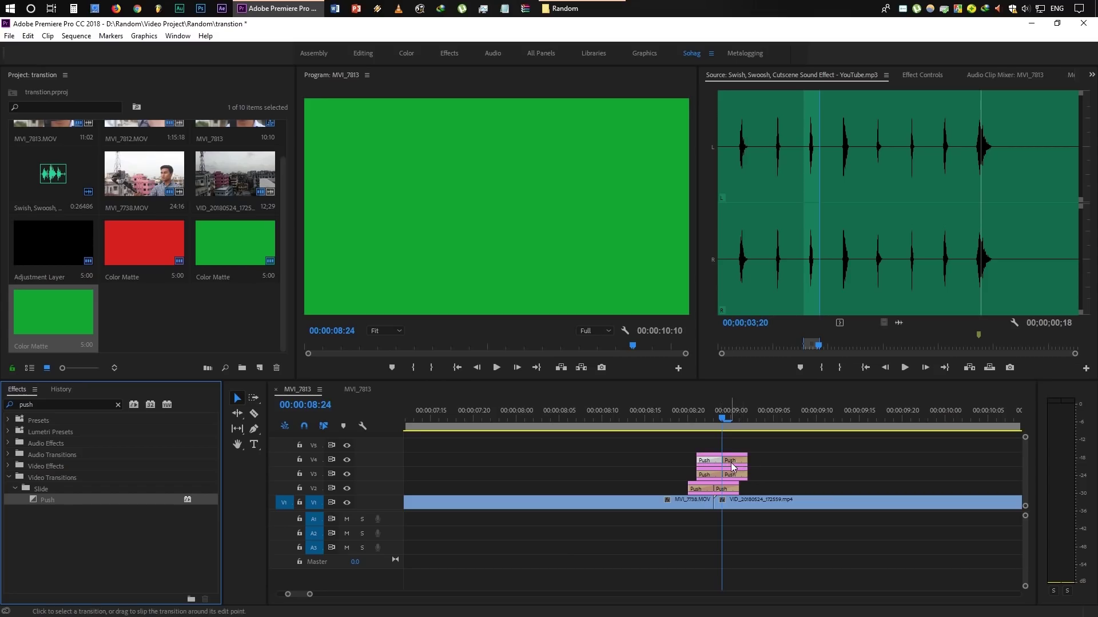
drag(712, 458, 720, 458)
drag(706, 410, 721, 428)
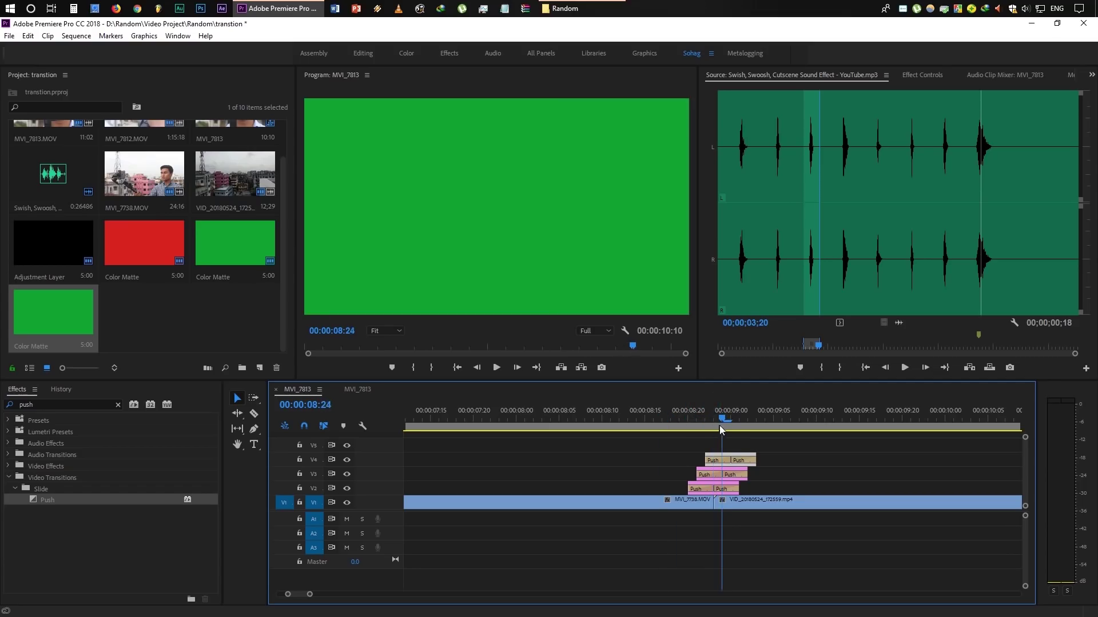
double_click(732, 455)
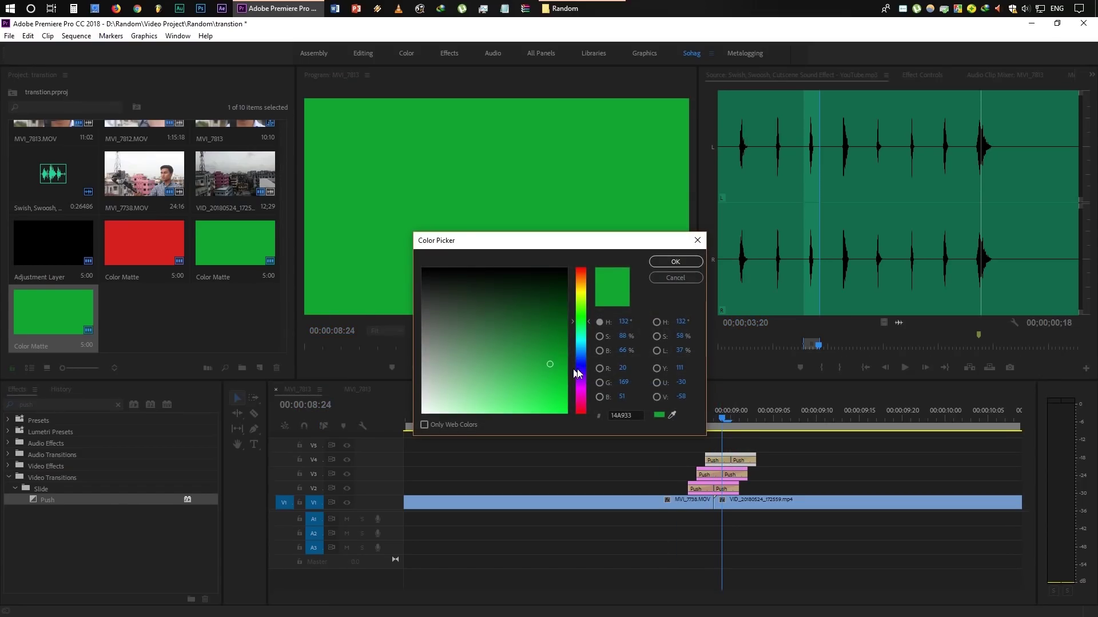
Recolour the V4 matte a deep blue and preview the staggered colour Push transitions
click(575, 369)
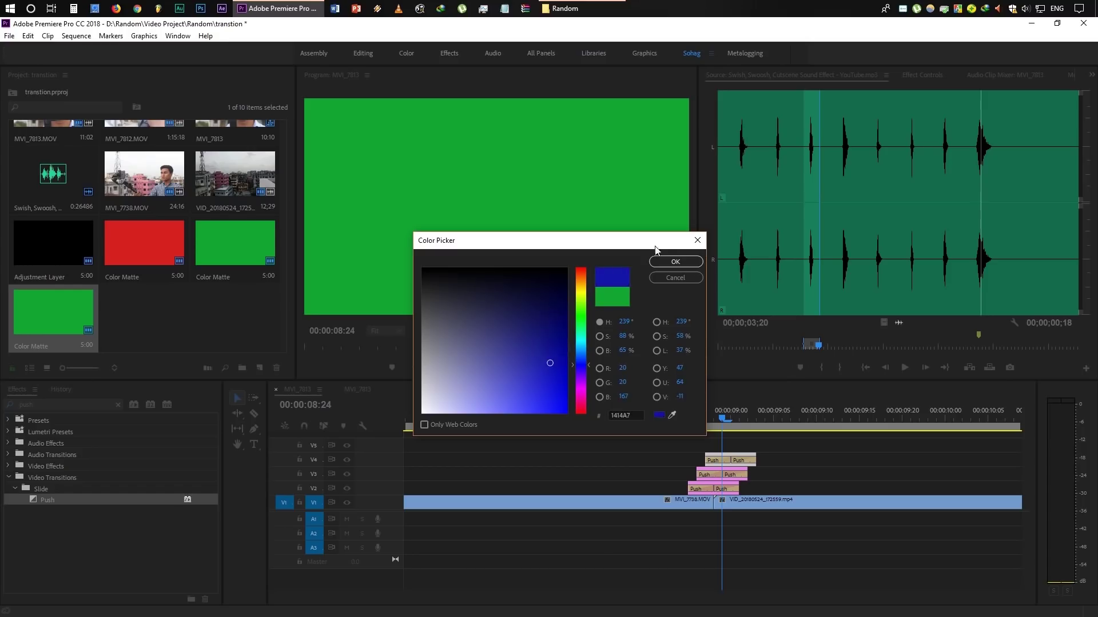
drag(570, 323, 543, 318)
click(675, 261)
mouse_move(676, 423)
mouse_down()
mouse_move(759, 429)
mouse_move(637, 432)
mouse_move(726, 431)
mouse_up()
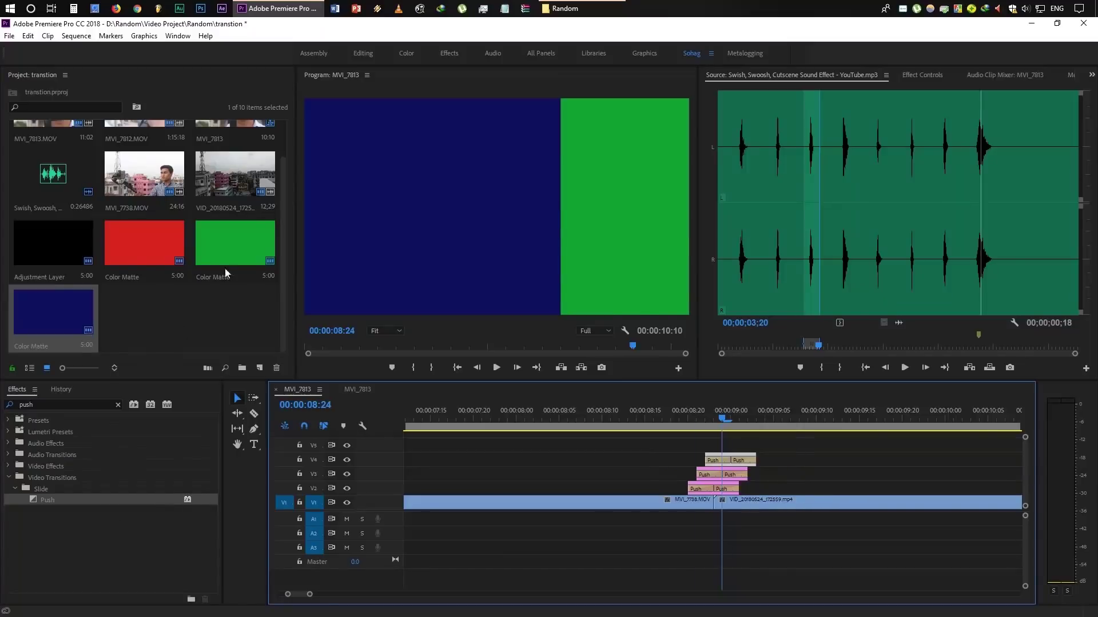
key(Left)
key(Left)
key(Left)
drag(698, 421, 673, 427)
key(space)
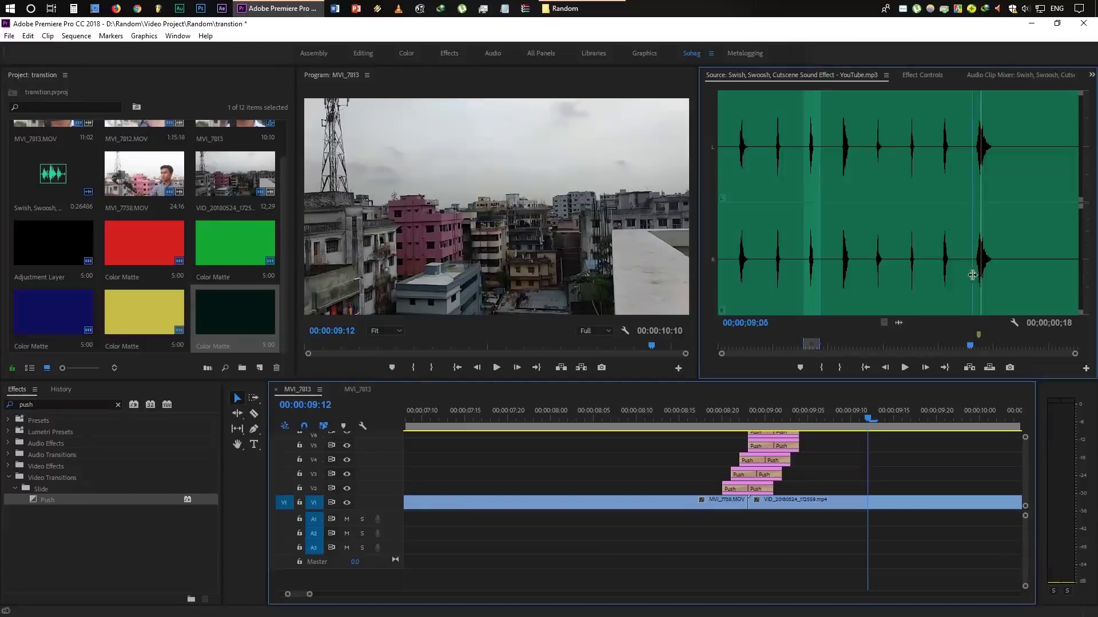
Mark a one-second swoosh in the Source monitor, place it on A1 beneath the mattes, and nudge it into alignment
key(space)
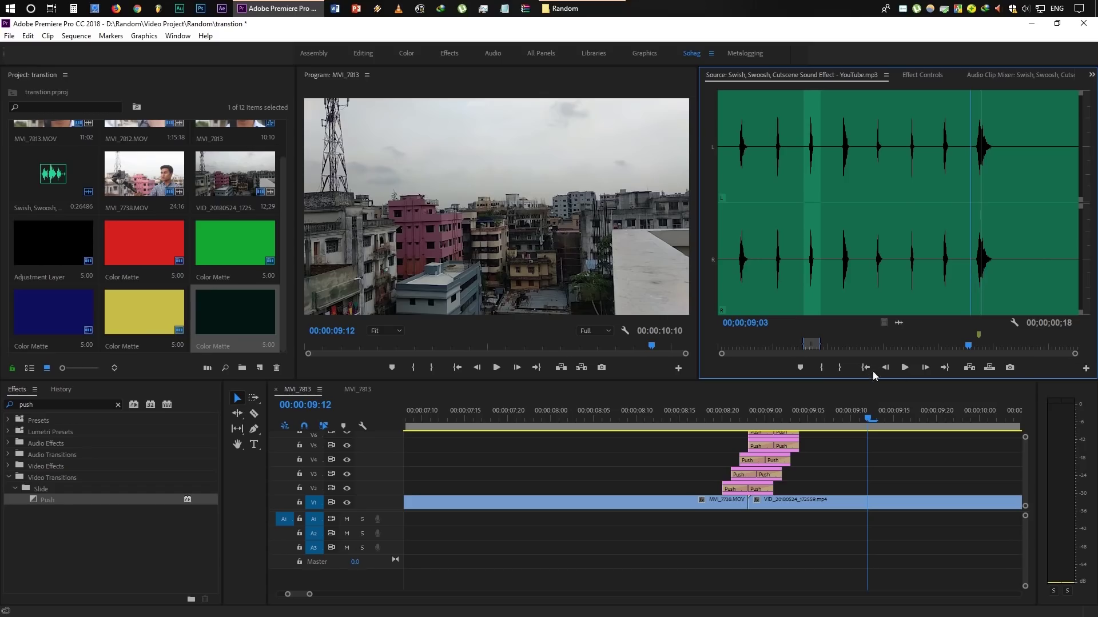
click(825, 368)
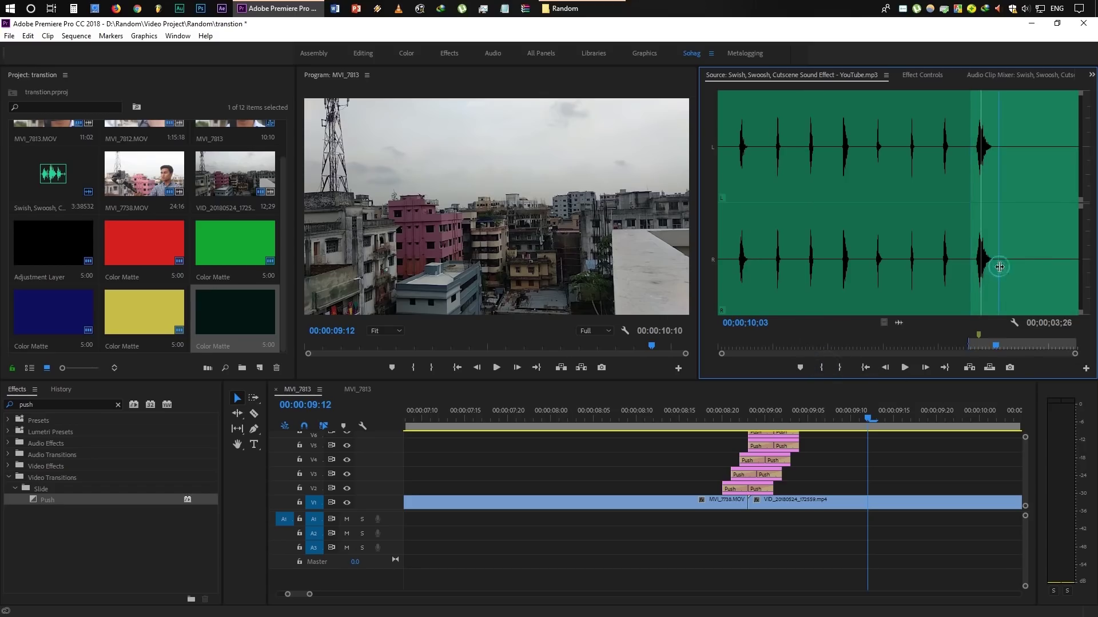
click(839, 369)
drag(898, 325, 769, 524)
click(676, 413)
key(Left)
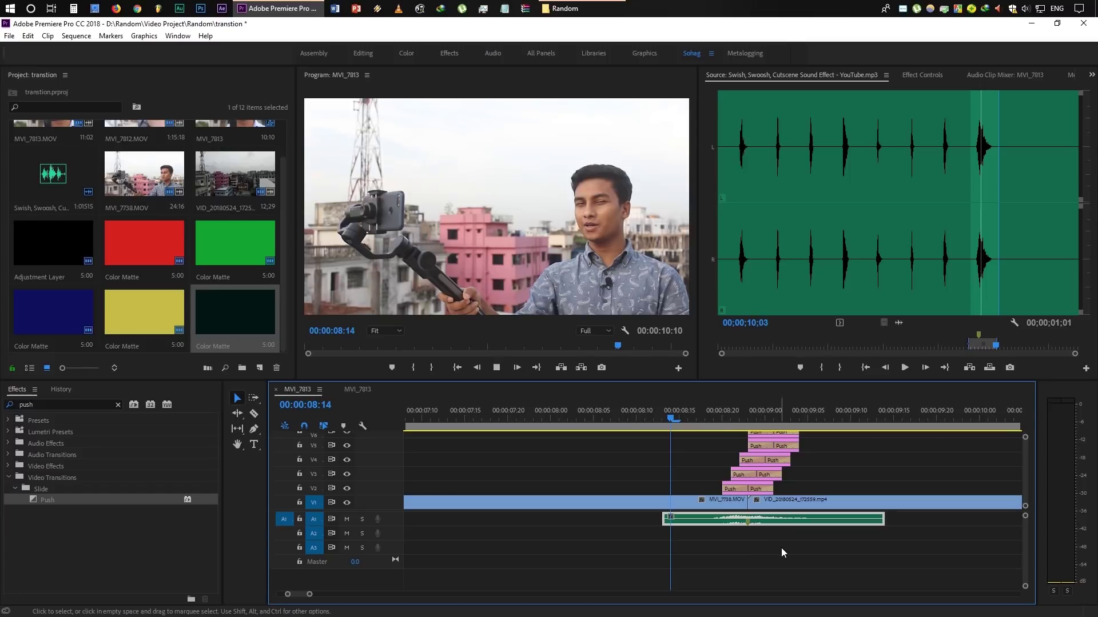
key(space)
key(space)
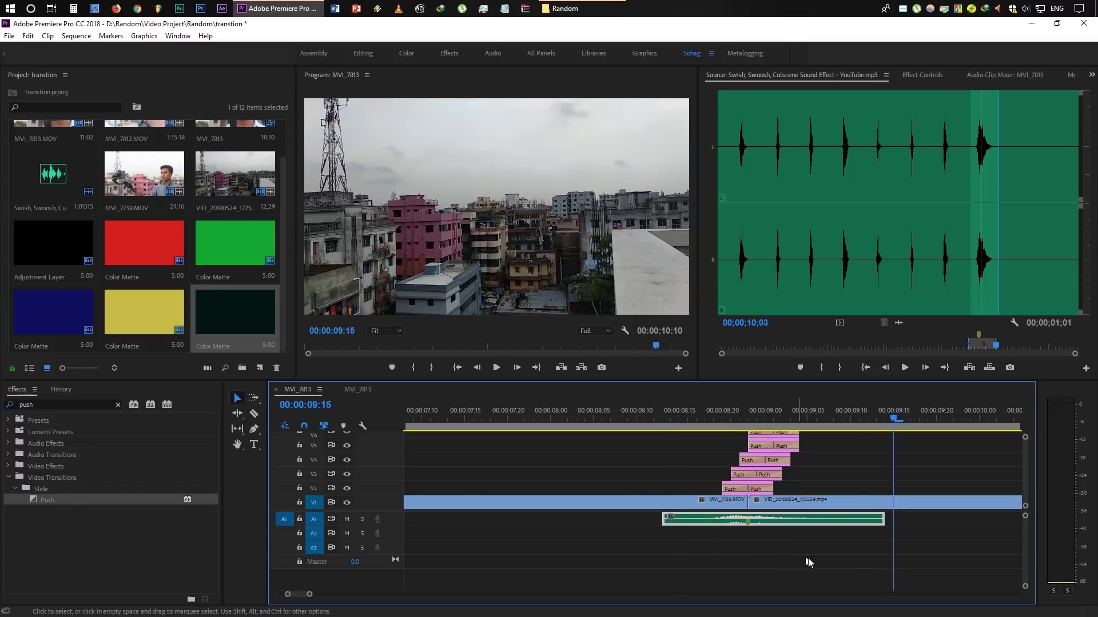
key(minus)
key(minus)
key(minus)
key(minus)
click(457, 414)
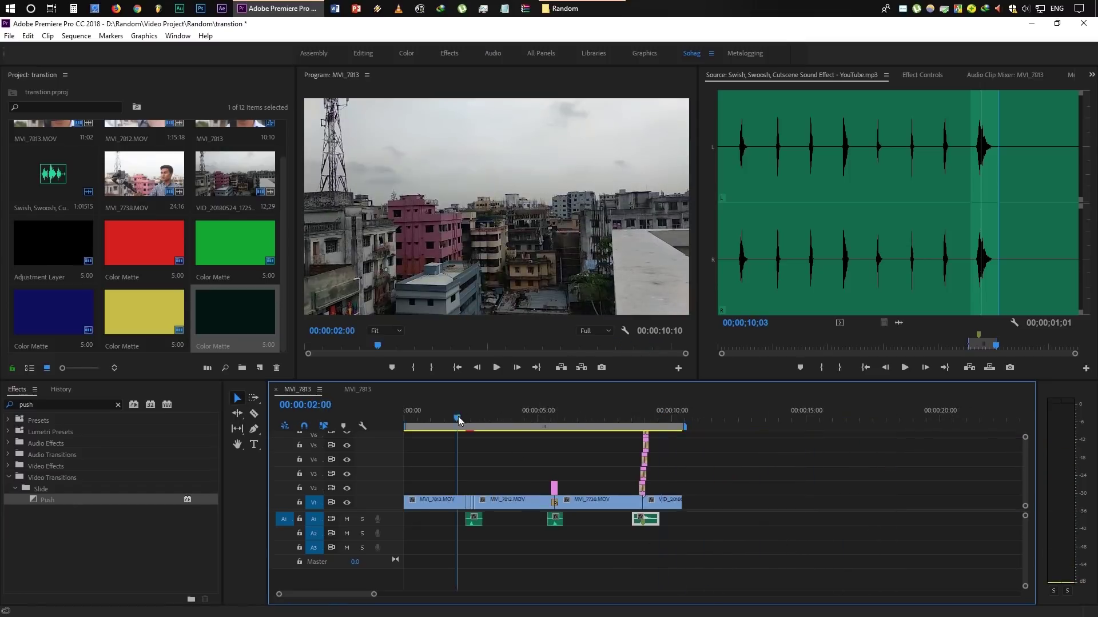
key(space)
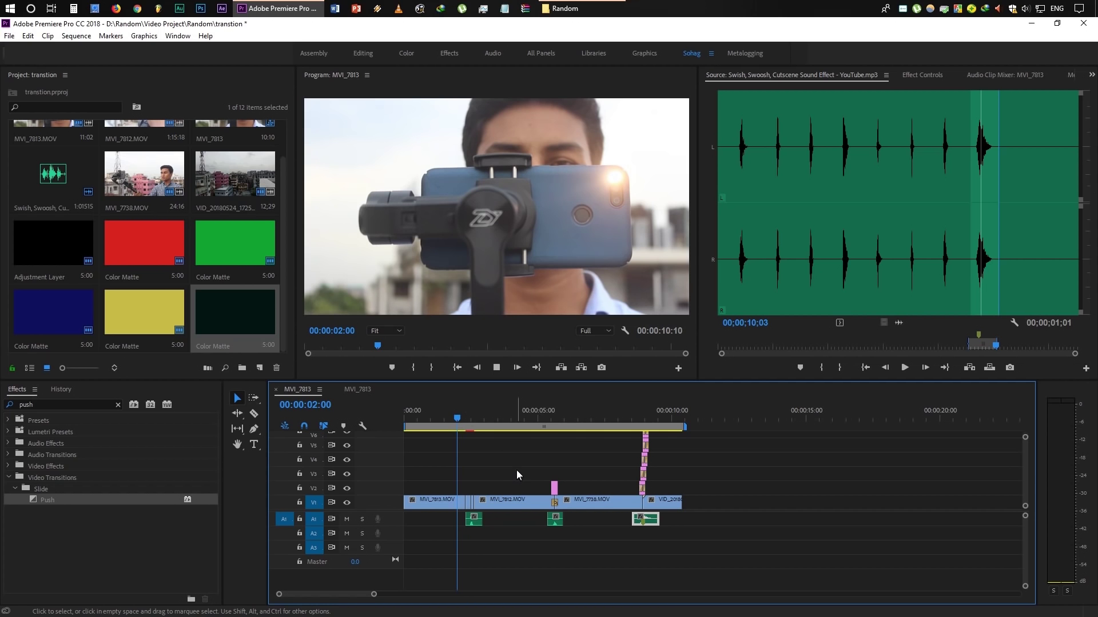
key(space)
click(542, 420)
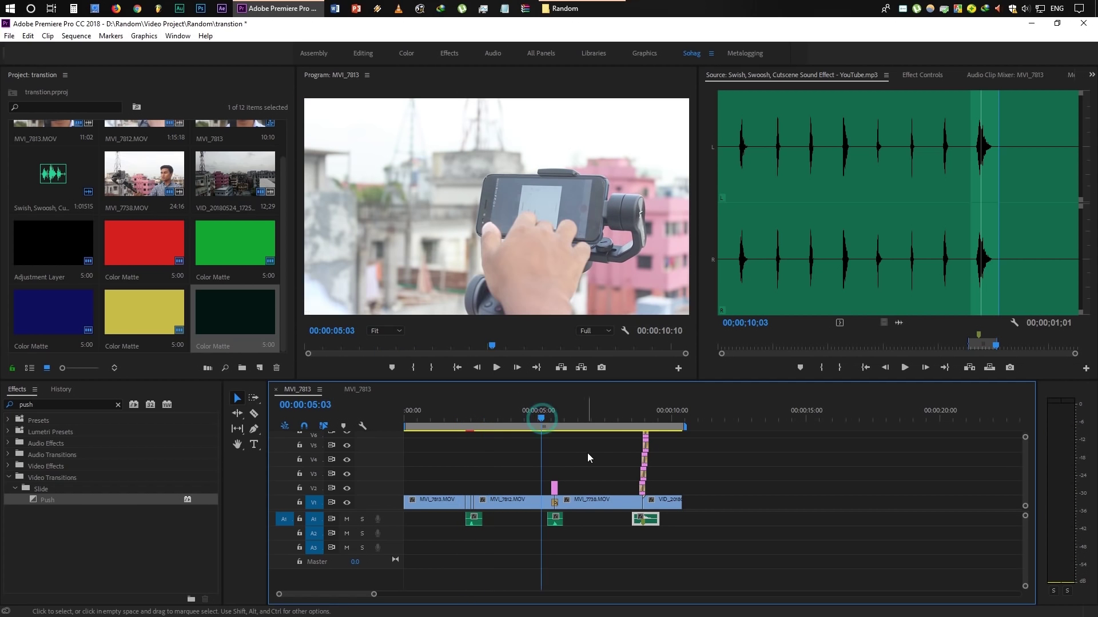